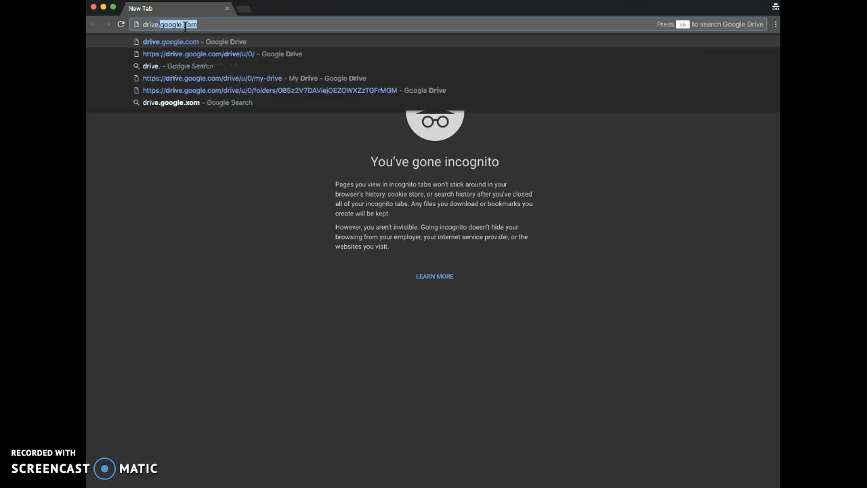
Open drive.google.com and sign in to Google Drive with the account's e-mail address and password
{"action": "key", "text": "Return"}
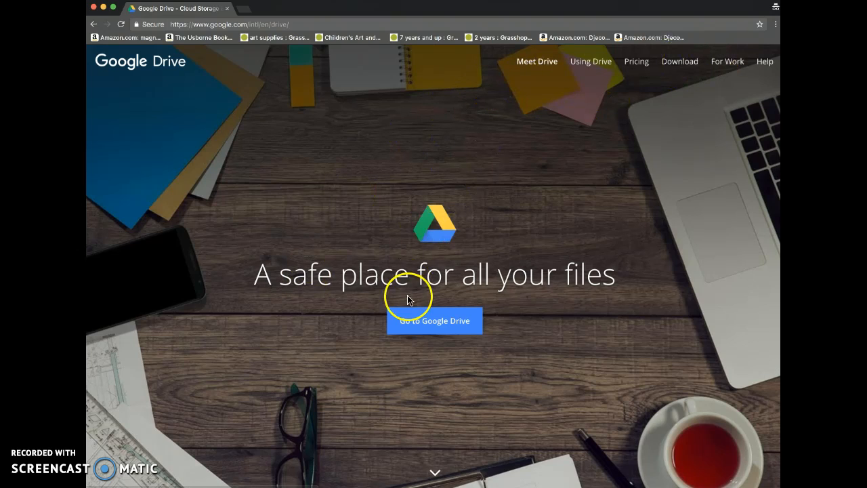
{"action": "left_click", "coordinate": [411, 320]}
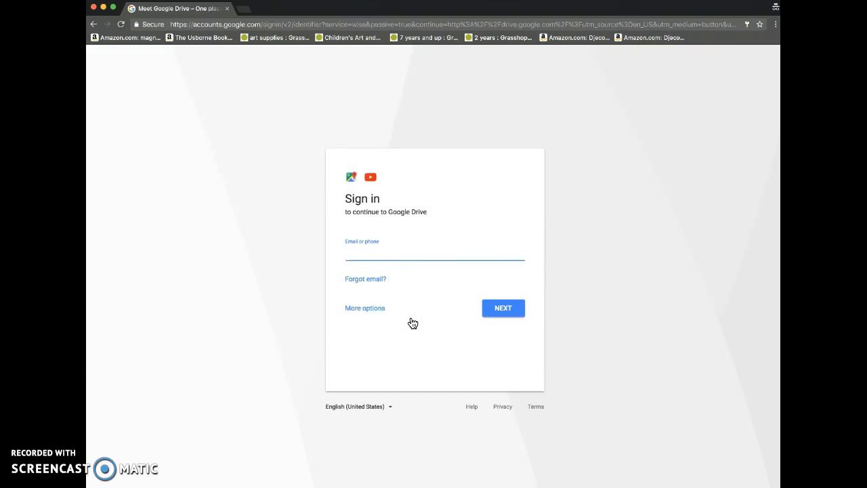
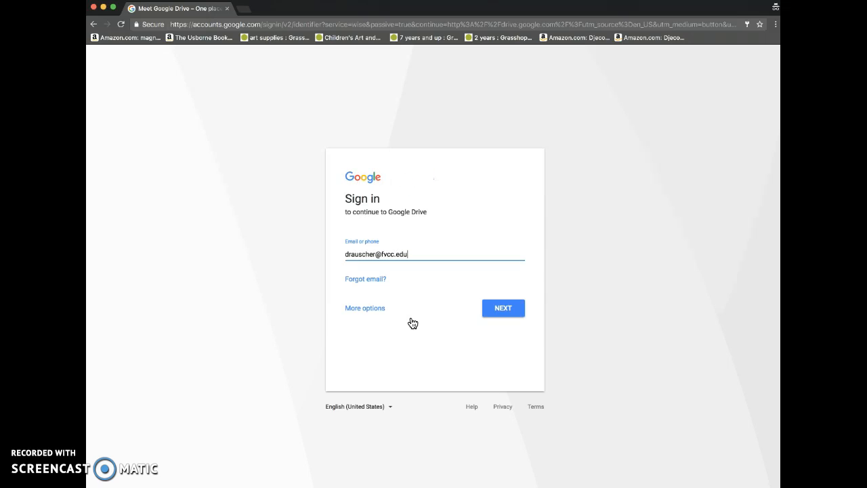
{"action": "key", "text": "Tab"}
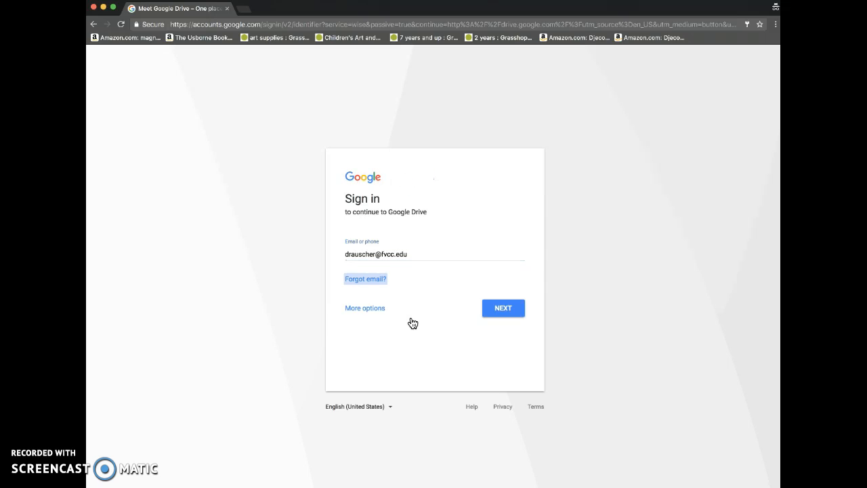
{"action": "left_click", "coordinate": [507, 308]}
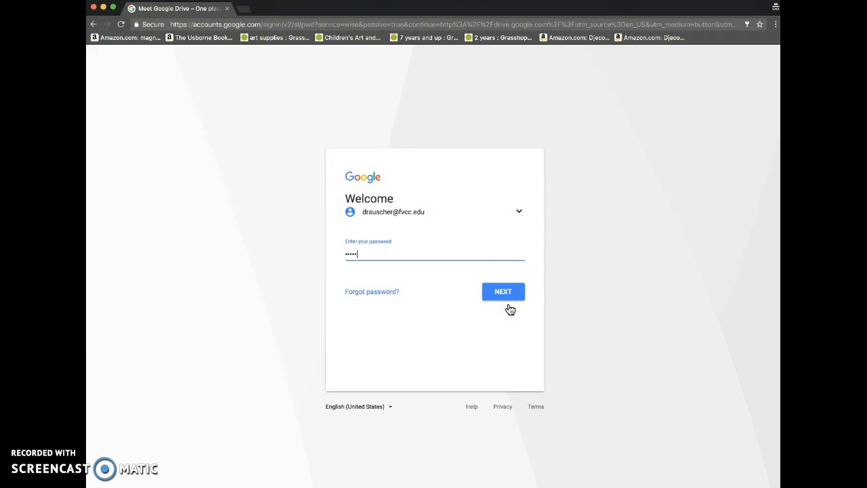
{"action": "left_click", "coordinate": [503, 293]}
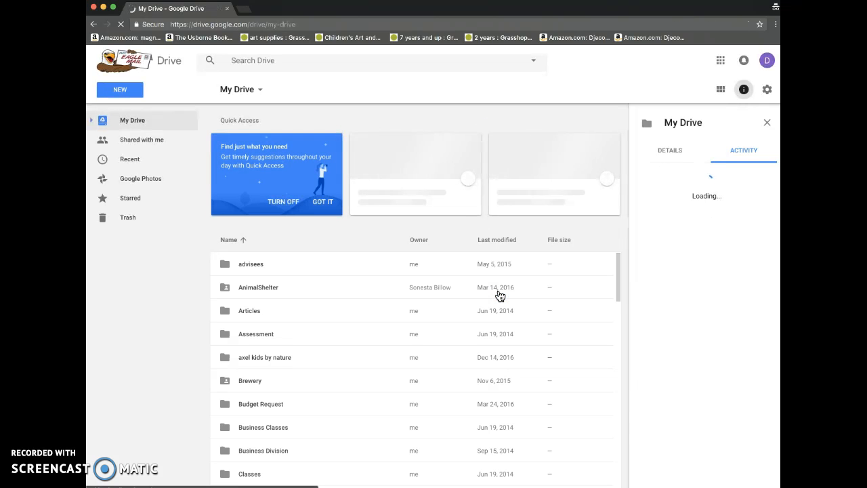
Create a new Google Sites website from My Drive
{"action": "left_click", "coordinate": [120, 89]}
{"action": "left_click", "coordinate": [133, 225]}
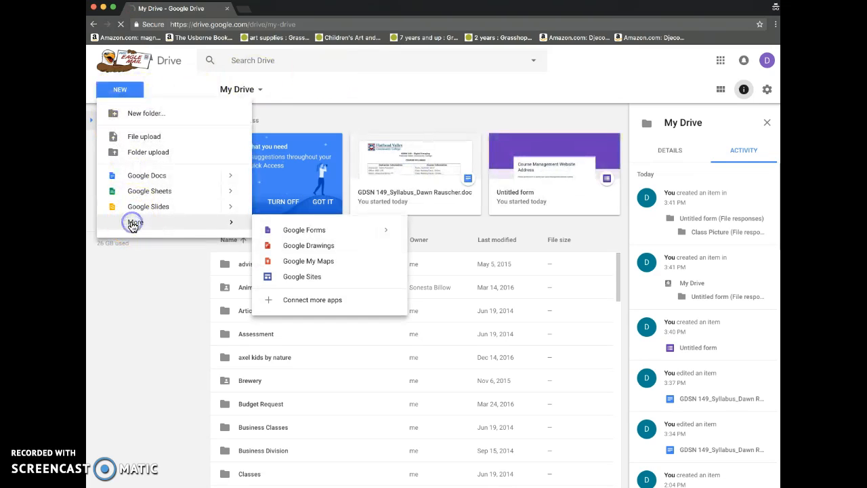
{"action": "left_click", "coordinate": [296, 278]}
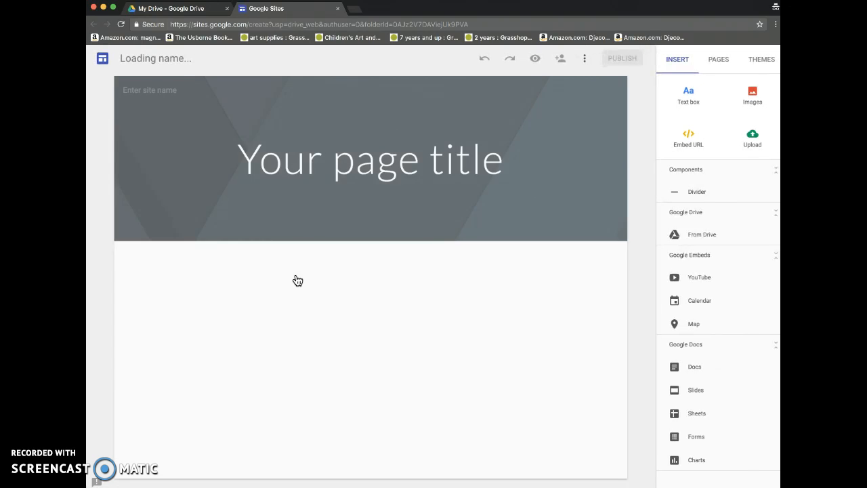
Go through the introductory Google Sites tour to its end and dismiss it
{"action": "left_click", "coordinate": [475, 220]}
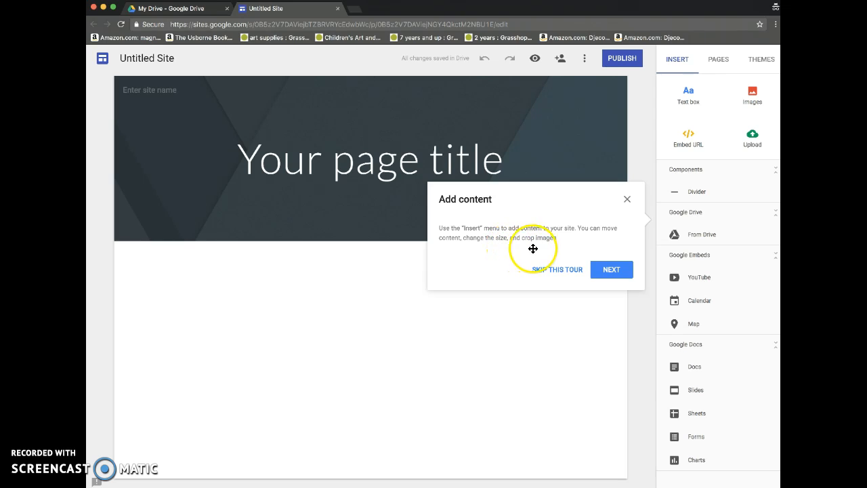
{"action": "left_click", "coordinate": [608, 272]}
{"action": "left_click", "coordinate": [450, 337]}
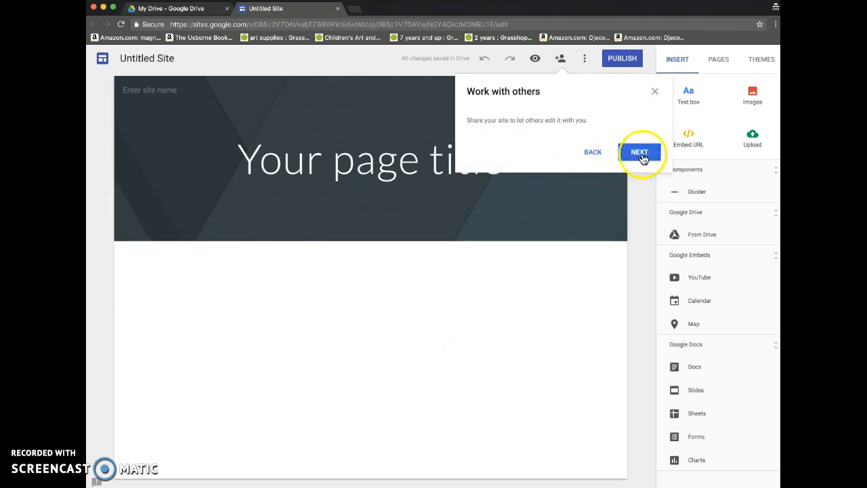
{"action": "left_click", "coordinate": [642, 156]}
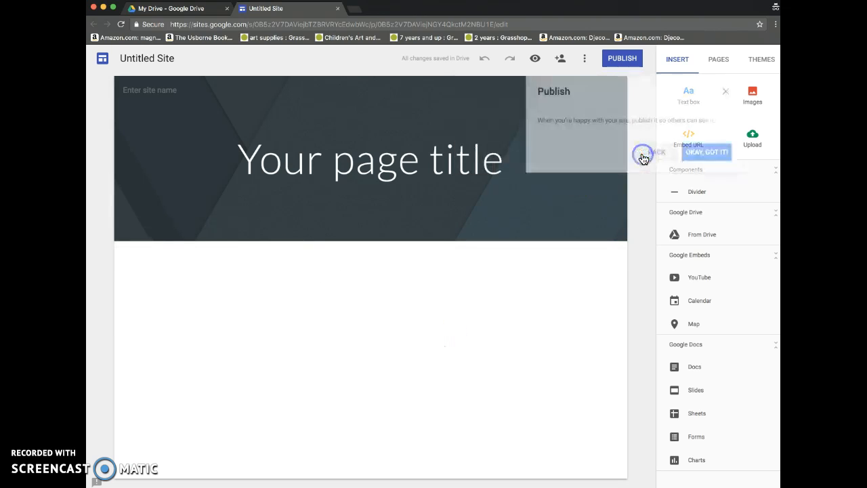
{"action": "left_click", "coordinate": [708, 154]}
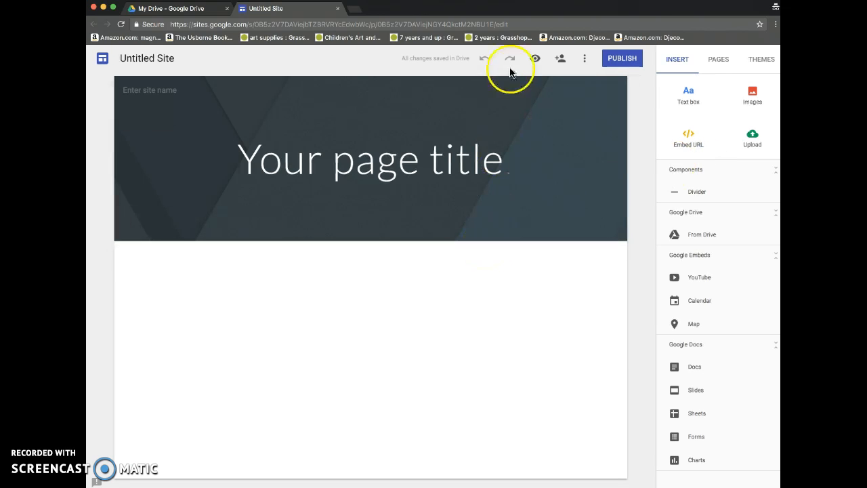
Replace the placeholder page title in the header banner with "Digital Imaging"
{"action": "left_click", "coordinate": [387, 155]}
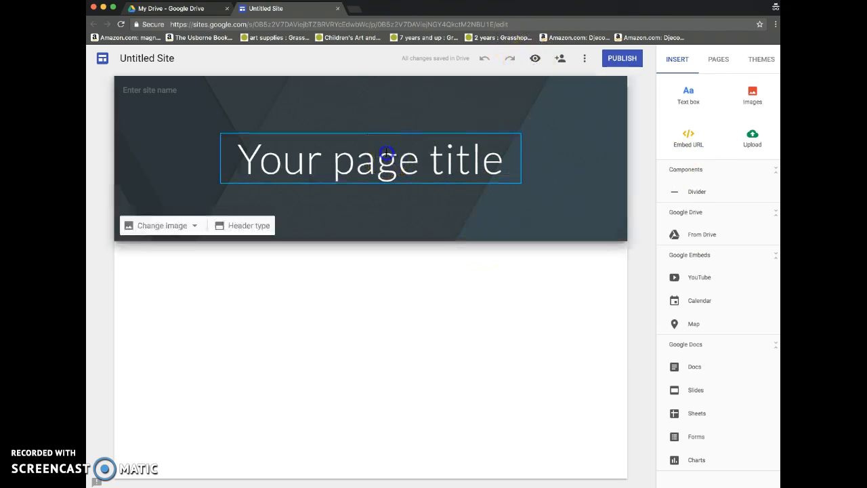
{"action": "triple_click", "coordinate": [387, 154]}
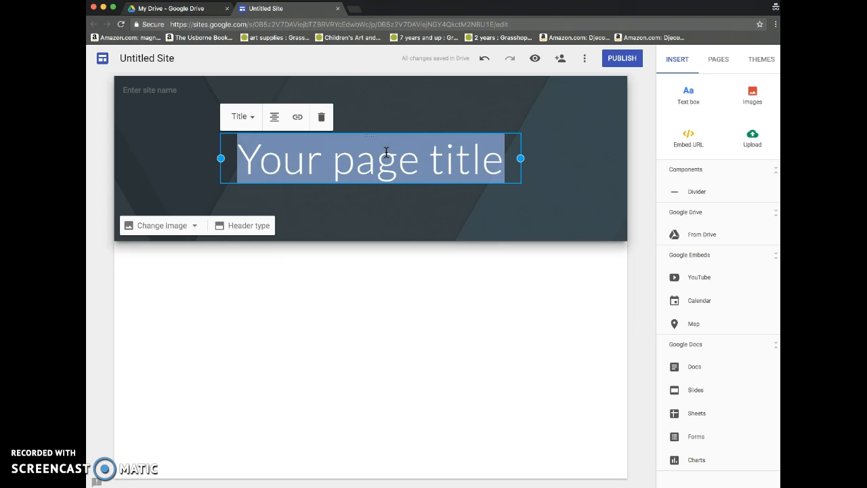
{"action": "type", "text": "Digital Imaging"}
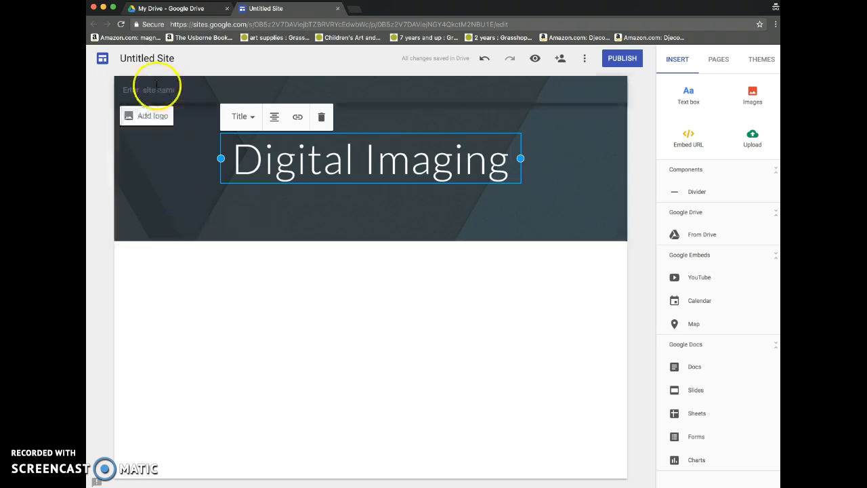
Enter "Digital Imaging" as the site name above the header banner
{"action": "left_click", "coordinate": [151, 82]}
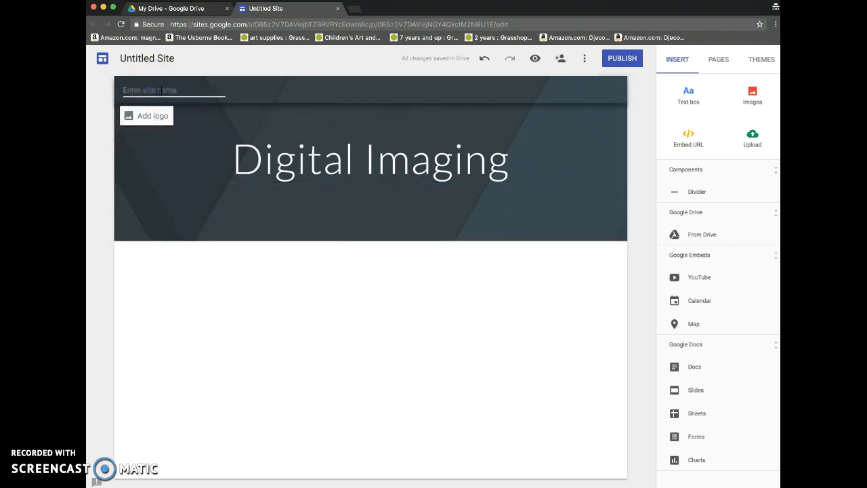
{"action": "type", "text": "Digital Imaging"}
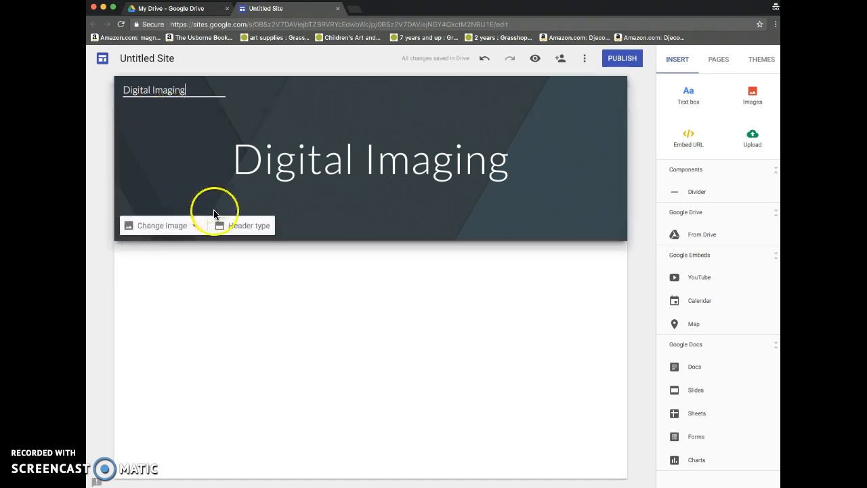
Start adding a site logo by selecting an existing image, with its web URL as the source
{"action": "left_click", "coordinate": [146, 116]}
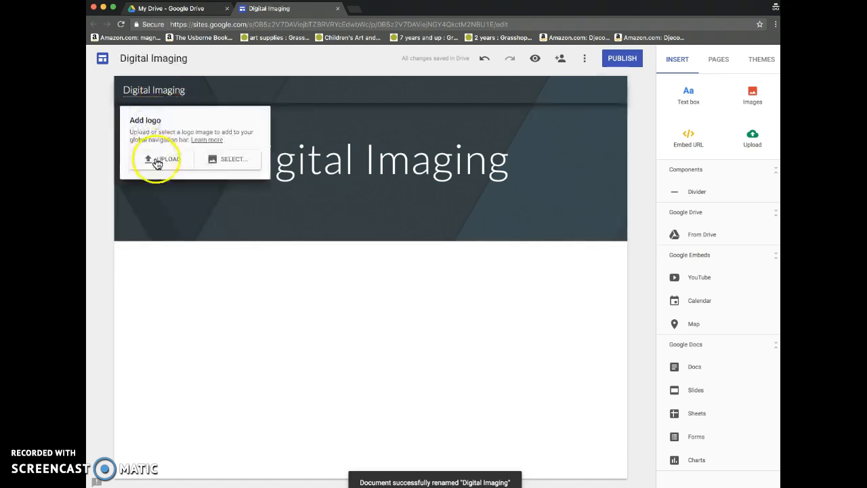
{"action": "left_click", "coordinate": [218, 159]}
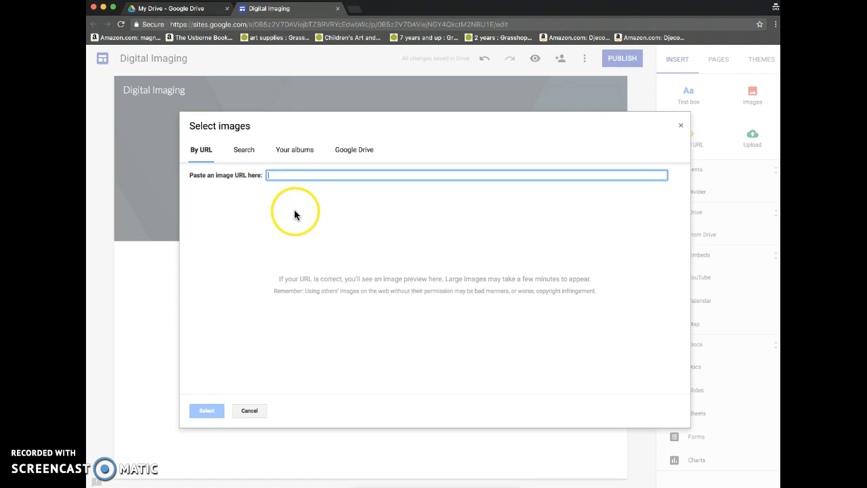
{"action": "left_click", "coordinate": [296, 152]}
{"action": "left_click", "coordinate": [243, 152]}
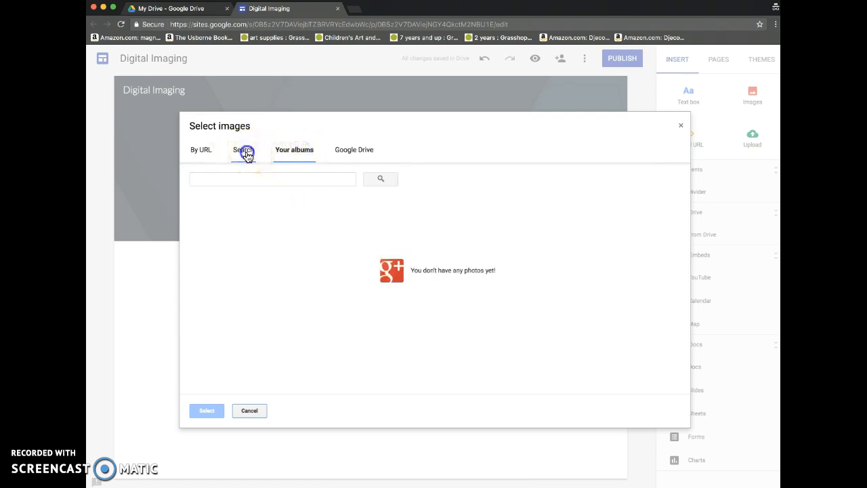
{"action": "left_click", "coordinate": [204, 149]}
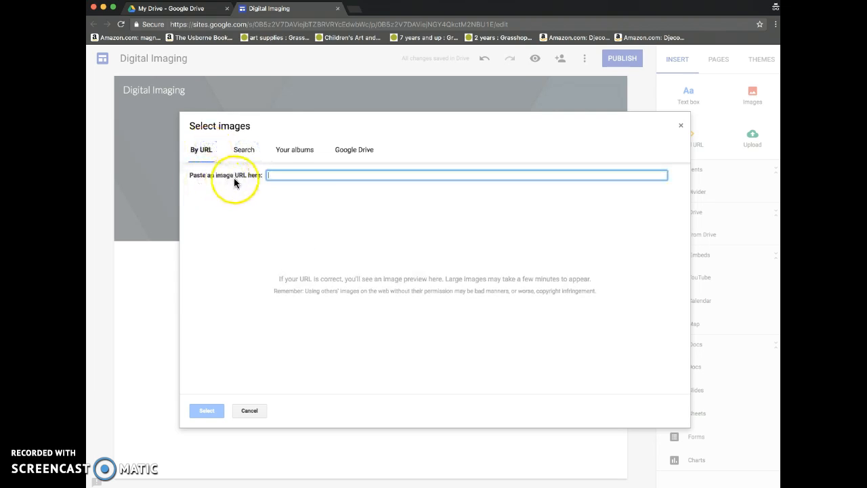
Search Google Images for "san juan river" in a new browser tab
{"action": "left_click", "coordinate": [353, 9]}
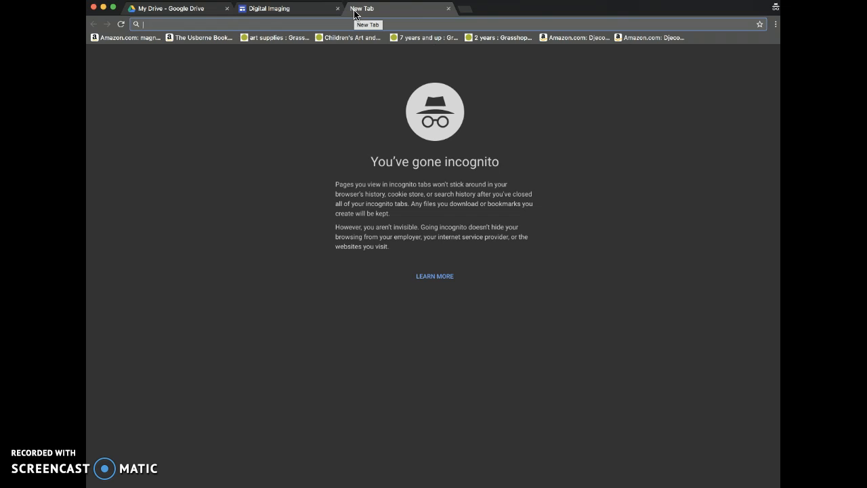
{"action": "type", "text": "san juan"}
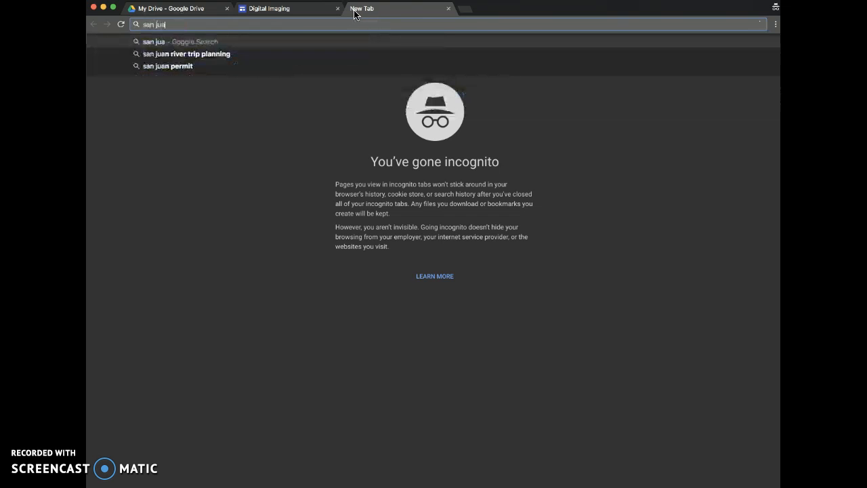
{"action": "key", "text": "Return"}
{"action": "left_click", "coordinate": [224, 95]}
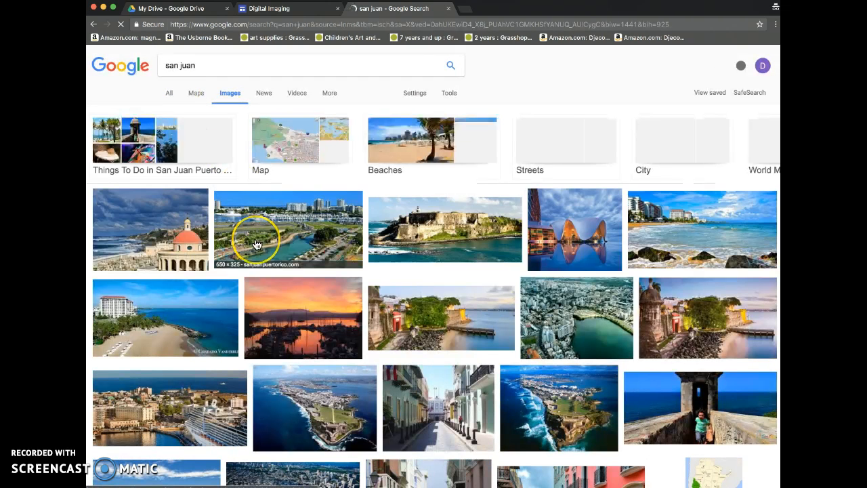
{"action": "left_click", "coordinate": [259, 66]}
{"action": "type", "text": "river"}
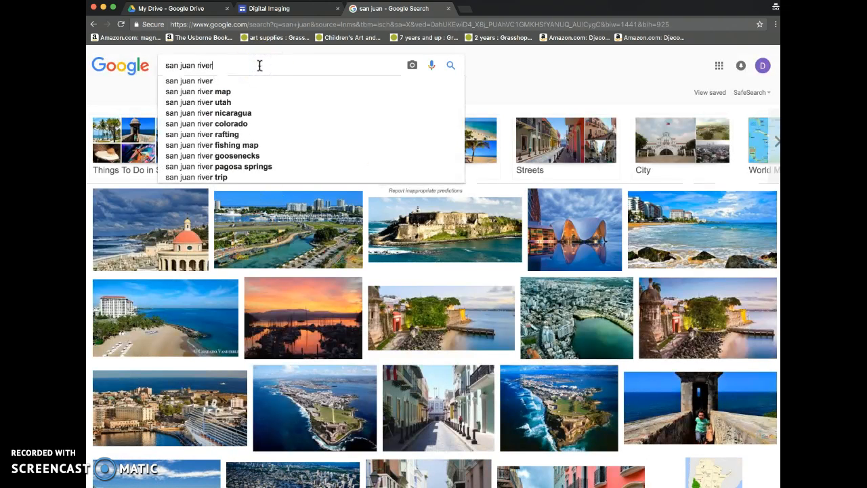
{"action": "key", "text": "Return"}
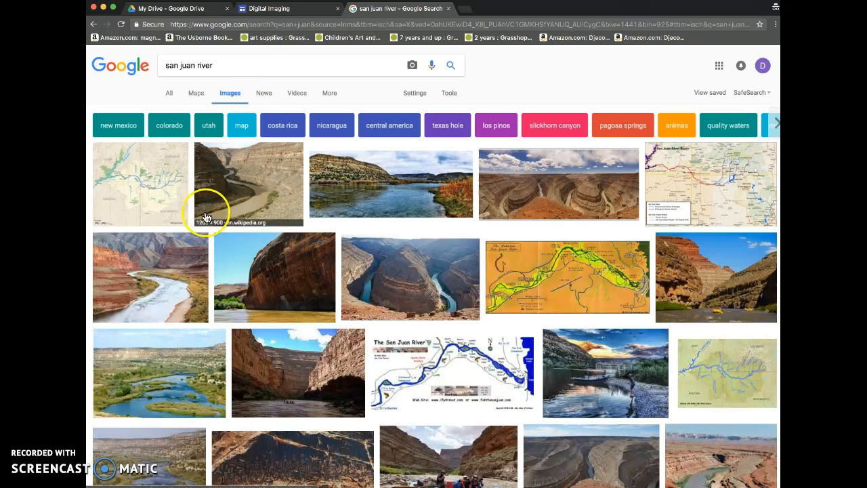
Open the panoramic San Juan River canyon picture at full size and copy its image address
{"action": "left_click", "coordinate": [540, 184]}
{"action": "left_click", "coordinate": [605, 260]}
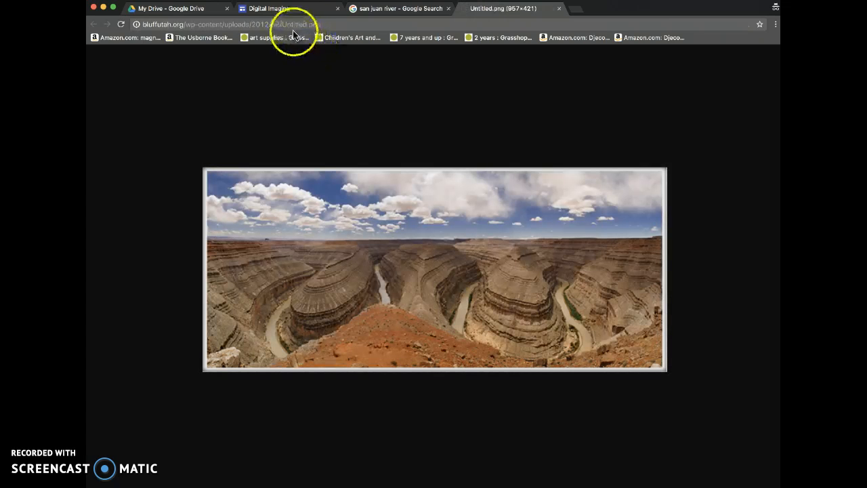
{"action": "left_click", "coordinate": [293, 25]}
{"action": "key", "text": "super+c"}
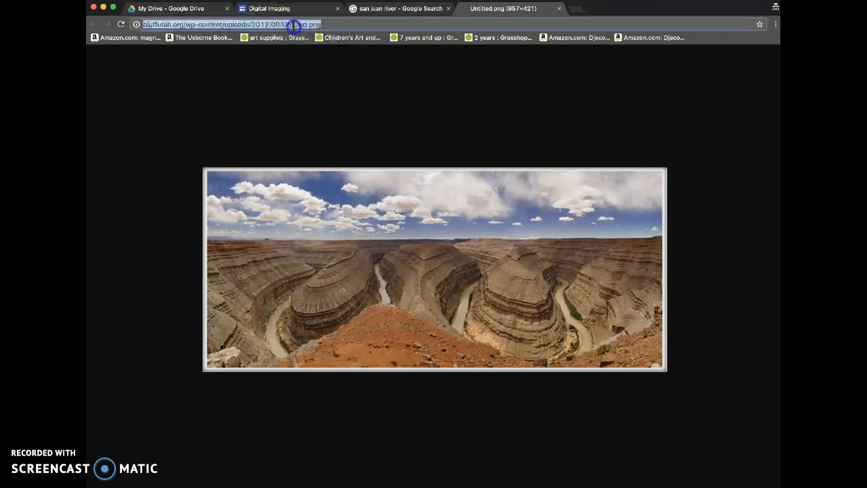
Back on the Digital Imaging site, paste the copied canyon image URL and use the picture as the site logo
{"action": "left_click", "coordinate": [250, 11]}
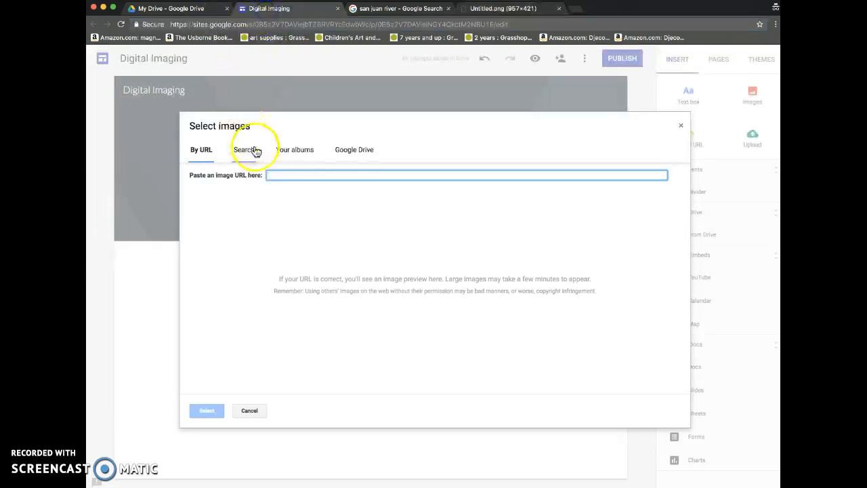
{"action": "key", "text": "super+v"}
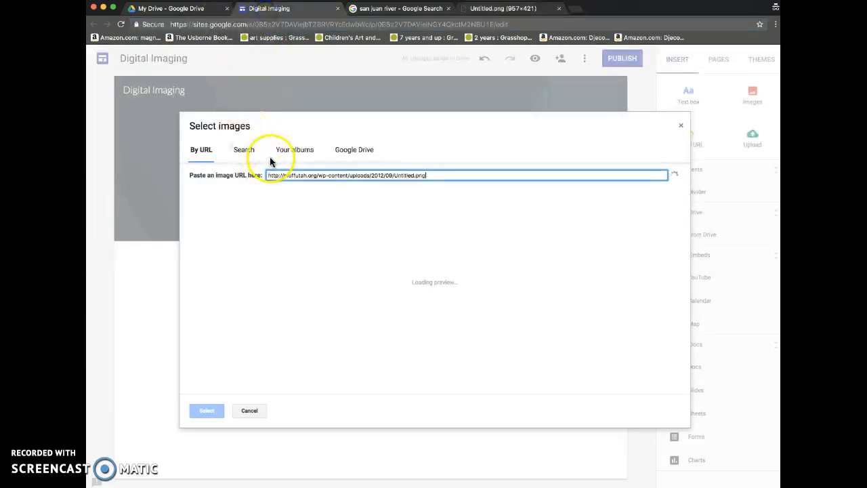
{"action": "left_click", "coordinate": [206, 413]}
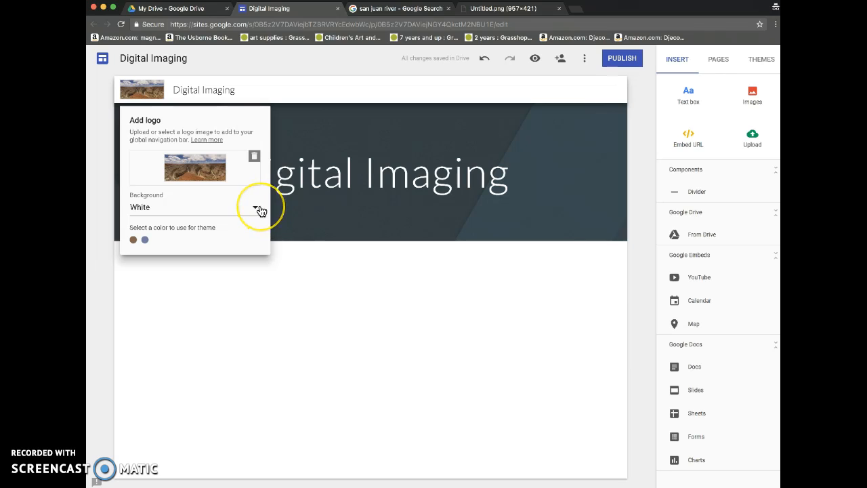
{"action": "left_click", "coordinate": [293, 134]}
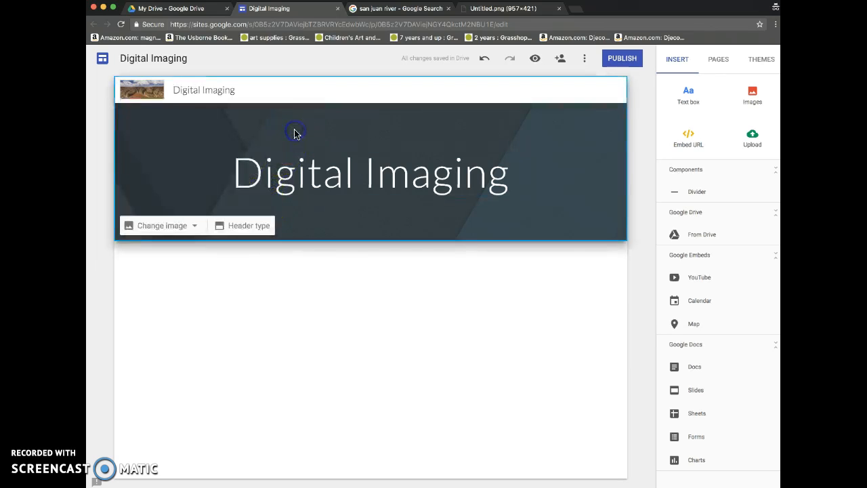
{"action": "left_click", "coordinate": [208, 273]}
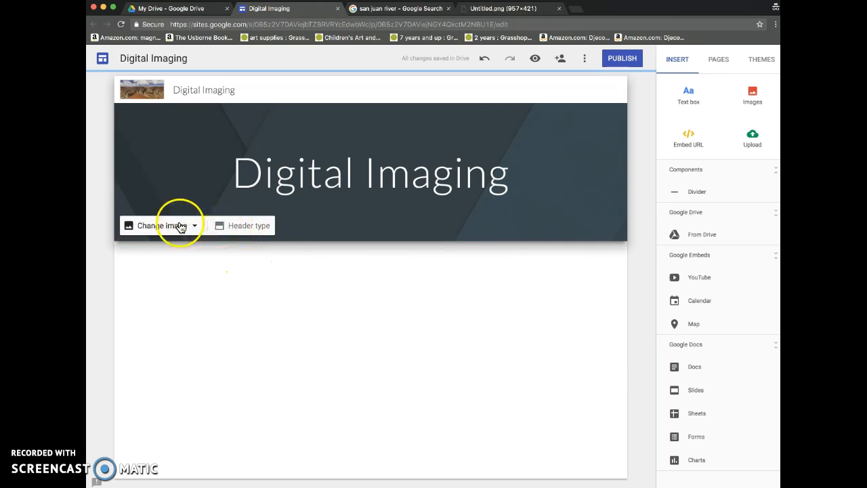
{"action": "left_click", "coordinate": [229, 226]}
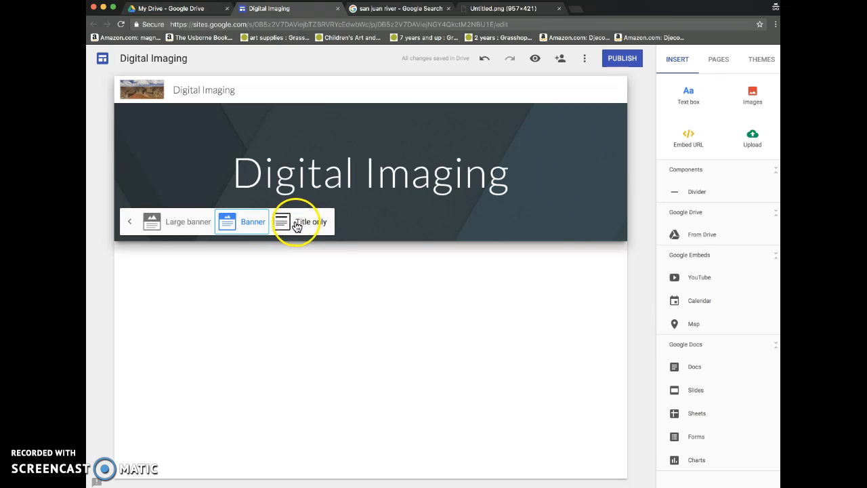
{"action": "left_click", "coordinate": [213, 242]}
{"action": "left_click", "coordinate": [379, 279]}
{"action": "left_click", "coordinate": [240, 257]}
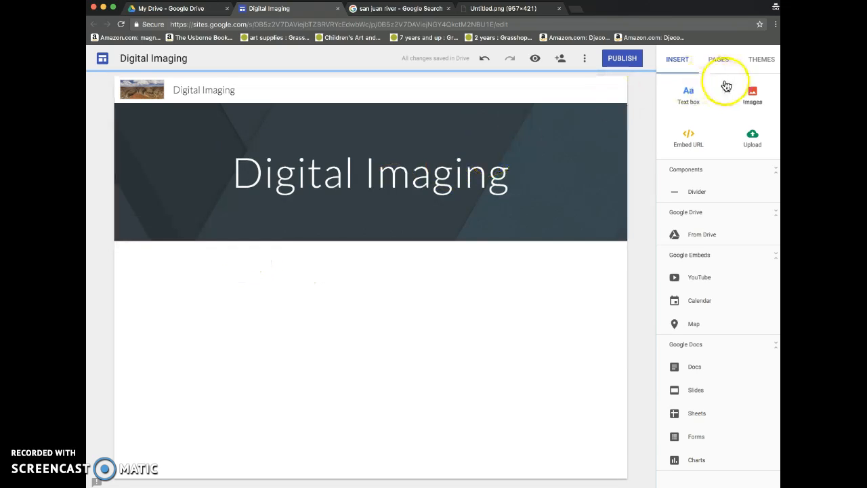
Add a text box below the header reading "Welcome to my Digital Imaging Course Management website!"
{"action": "left_click", "coordinate": [697, 91]}
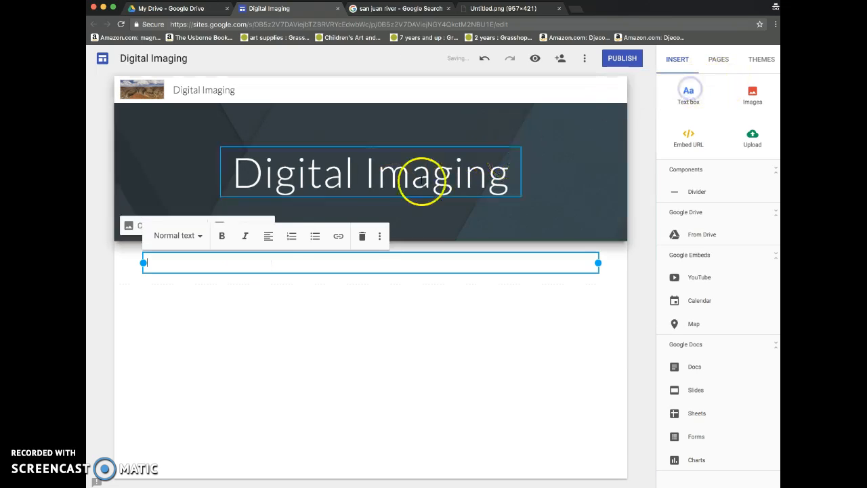
{"action": "type", "text": "Welcome to my"}
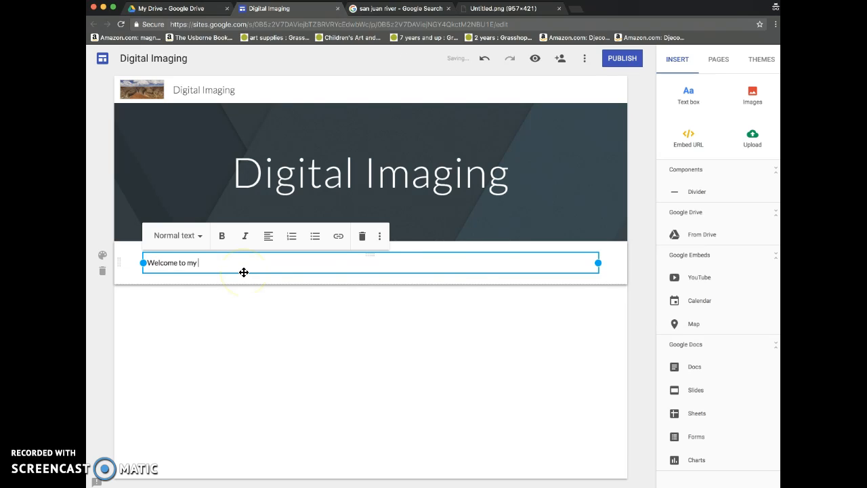
{"action": "type", "text": " digital ima"}
{"action": "key", "text": "BackSpace"}
{"action": "key", "text": "BackSpace"}
{"action": "key", "text": "BackSpace"}
{"action": "key", "text": "BackSpace"}
{"action": "key", "text": "BackSpace"}
{"action": "key", "text": "BackSpace"}
{"action": "key", "text": "BackSpace"}
{"action": "type", "text": "Digital Imaging Course Management web"}
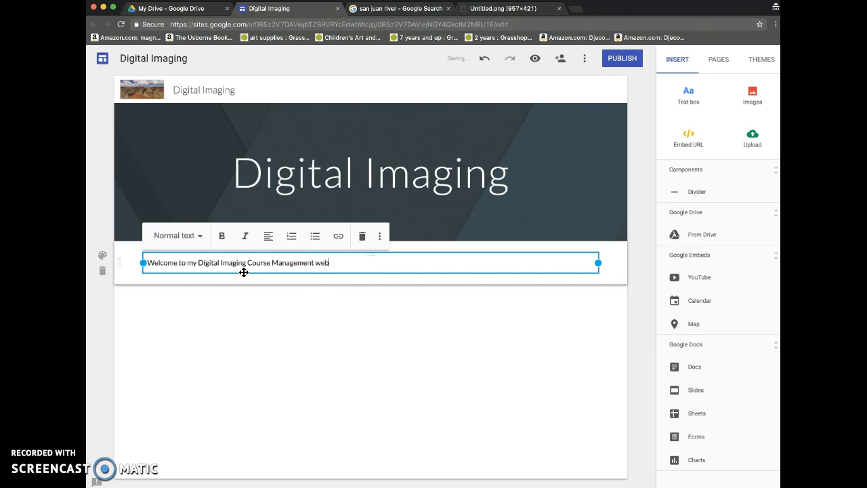
{"action": "type", "text": "site!"}
Add a paragraph introducing the teacher by first name, teaching at FVCC, followed by "I am the program director for Graphic Design and Web Technology."
{"action": "key", "text": "Return"}
{"action": "key", "text": "Return"}
{"action": "type", "text": "M"}
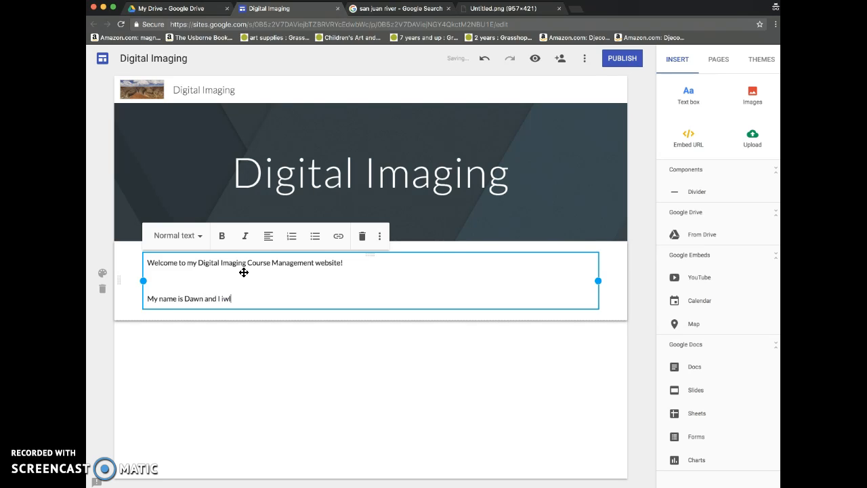
{"action": "type", "text": "y name is Dawn and teach at FVCC."}
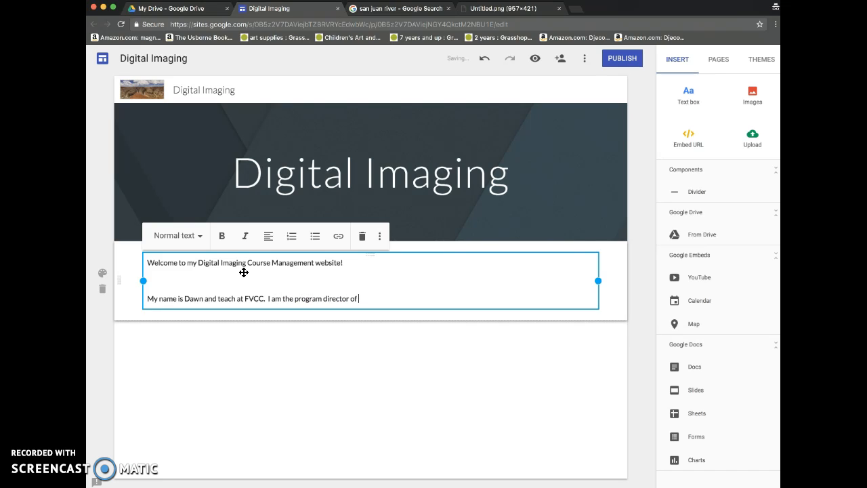
{"action": "key", "text": "BackSpace"}
{"action": "key", "text": "BackSpace"}
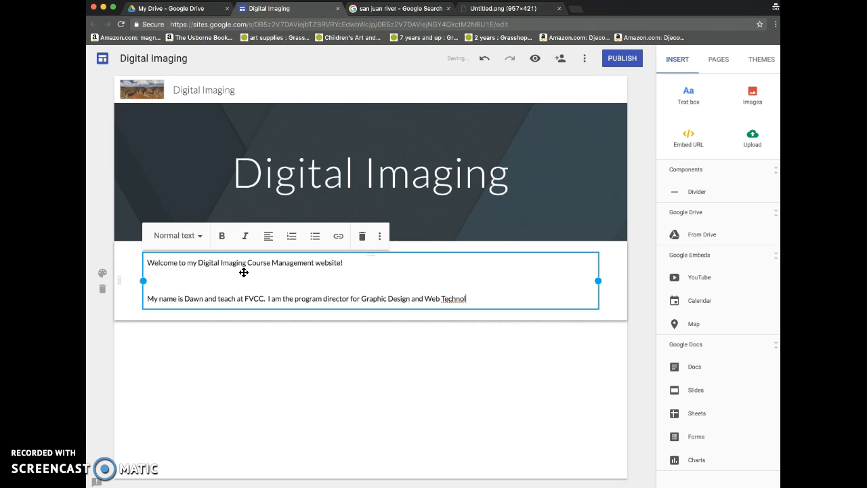
{"action": "type", "text": "."}
{"action": "key", "text": "Return"}
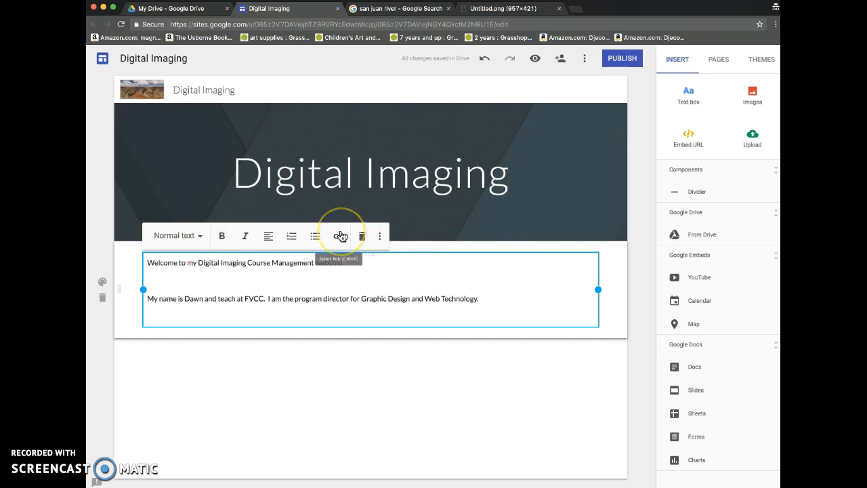
{"action": "left_click", "coordinate": [753, 92]}
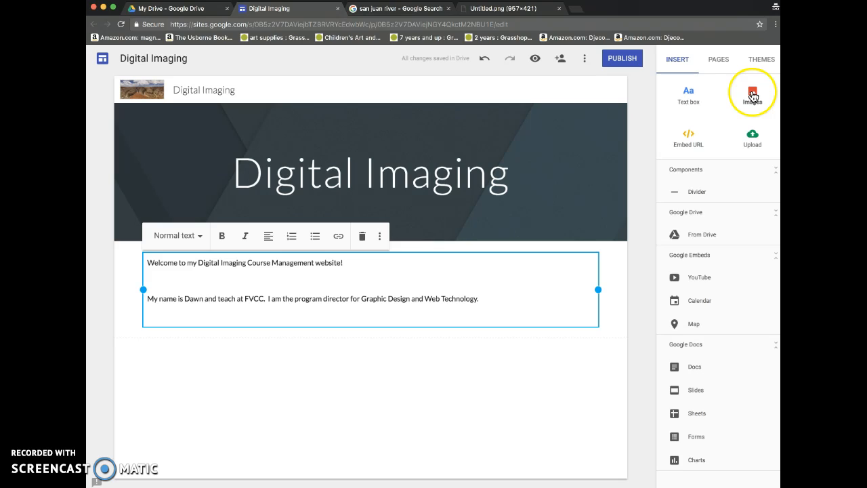
{"action": "left_click", "coordinate": [752, 96]}
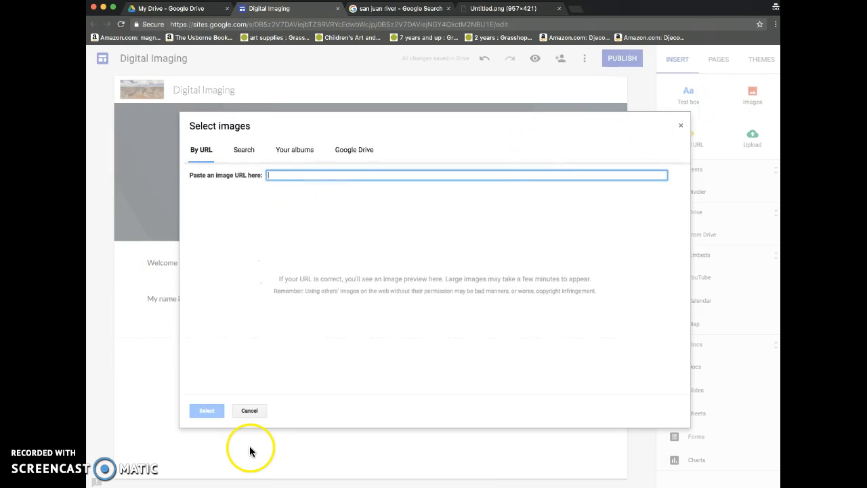
{"action": "left_click", "coordinate": [250, 409]}
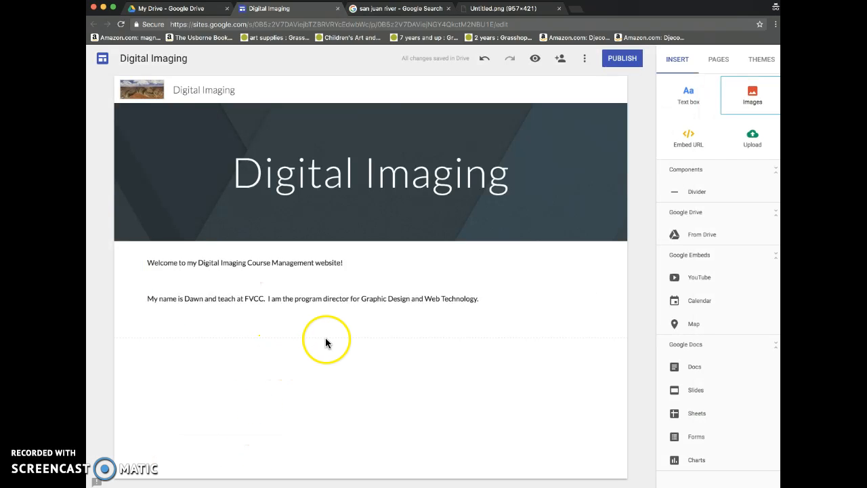
Examine the text formatting options offered for the header title
{"action": "left_click", "coordinate": [240, 192]}
{"action": "left_click", "coordinate": [241, 180]}
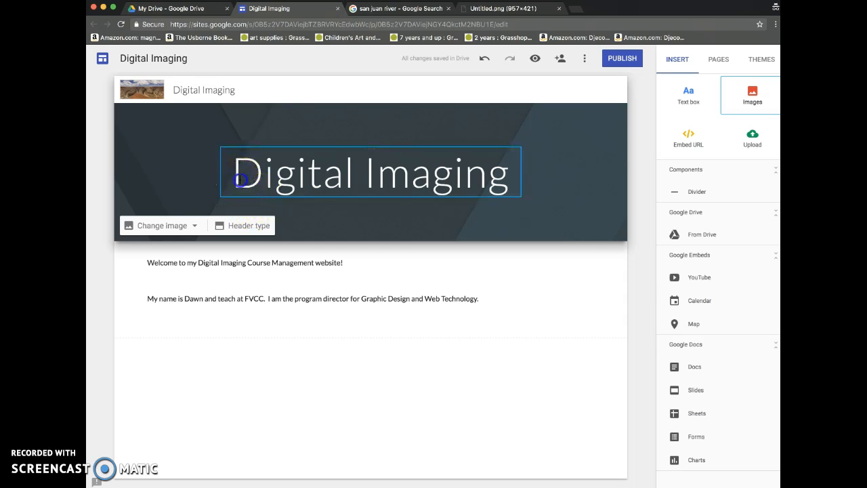
{"action": "left_click_drag", "start_coordinate": [233, 180], "coordinate": [309, 180]}
{"action": "left_click", "coordinate": [246, 131]}
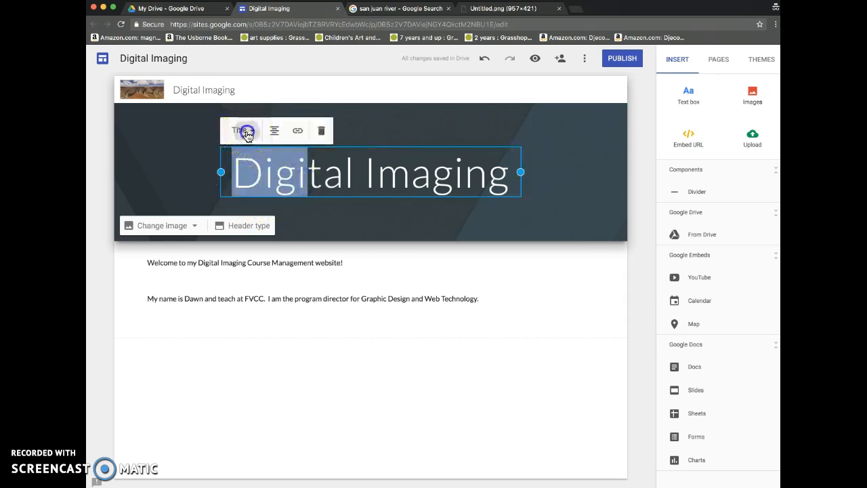
{"action": "left_click", "coordinate": [288, 169]}
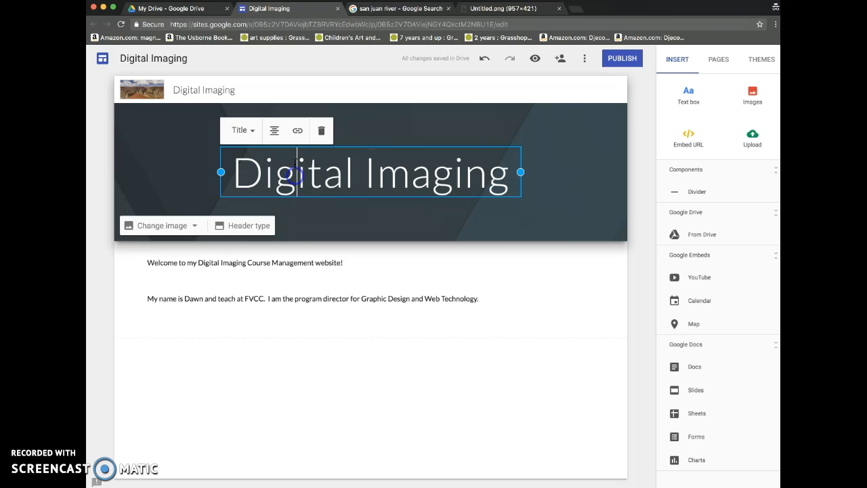
{"action": "left_click", "coordinate": [325, 215]}
{"action": "left_click", "coordinate": [271, 330]}
{"action": "left_click", "coordinate": [286, 360]}
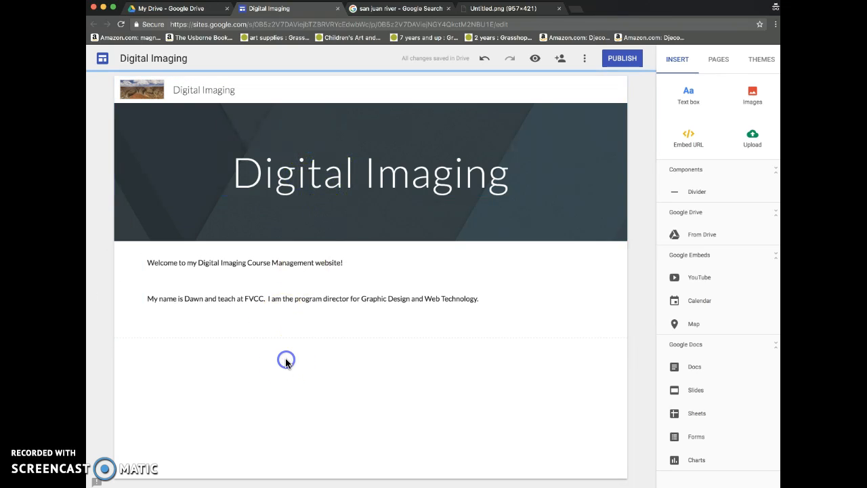
Apply the Level theme to the site with the pink accent colour
{"action": "left_click", "coordinate": [760, 60]}
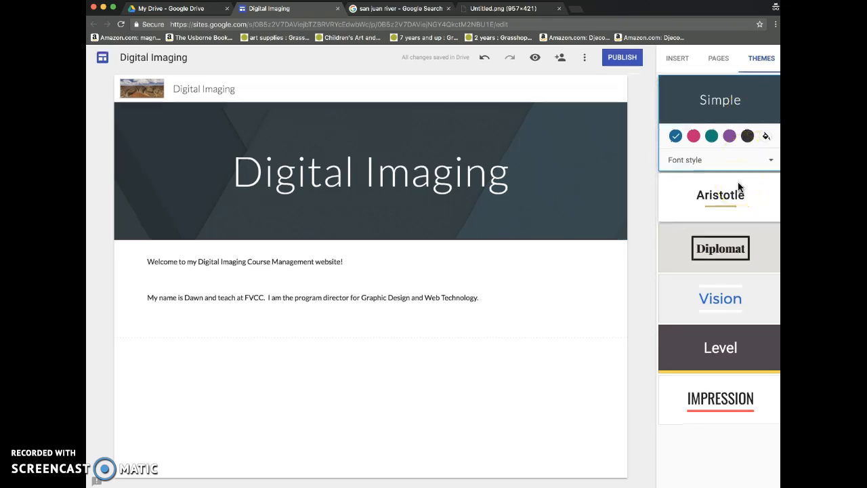
{"action": "left_click", "coordinate": [716, 348]}
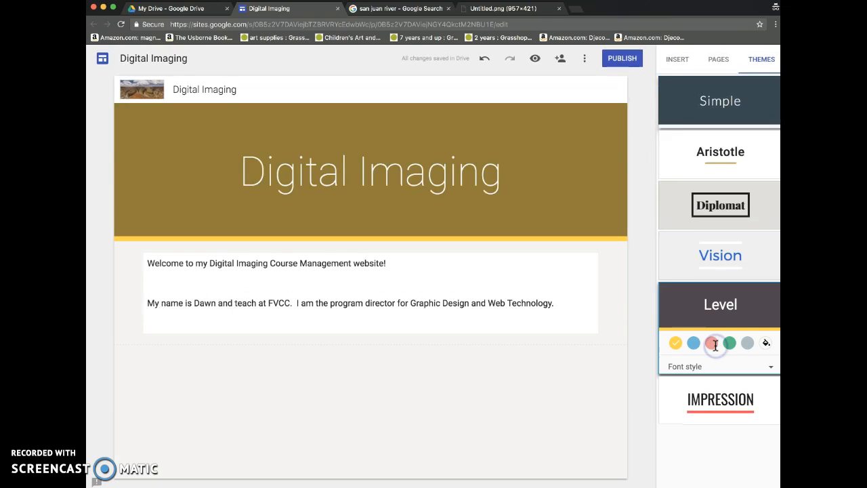
{"action": "left_click", "coordinate": [708, 339]}
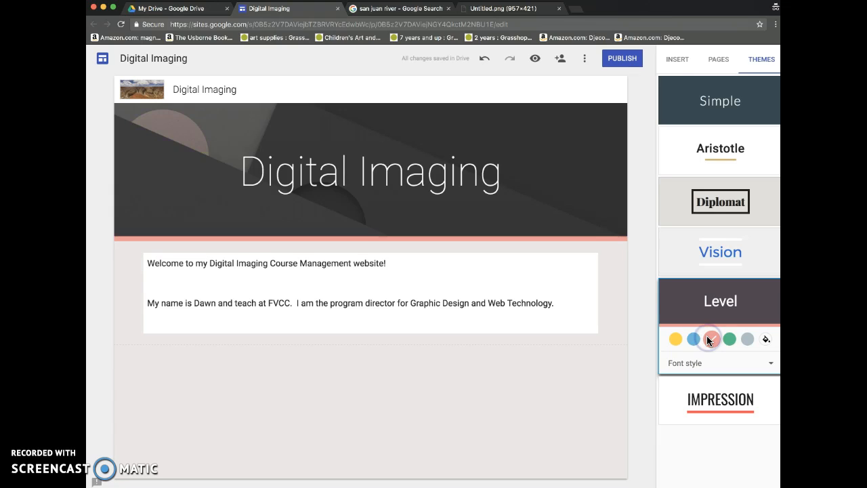
Try the green Level colour and the Vision theme, and return to the Level theme in pink
{"action": "left_click", "coordinate": [734, 338]}
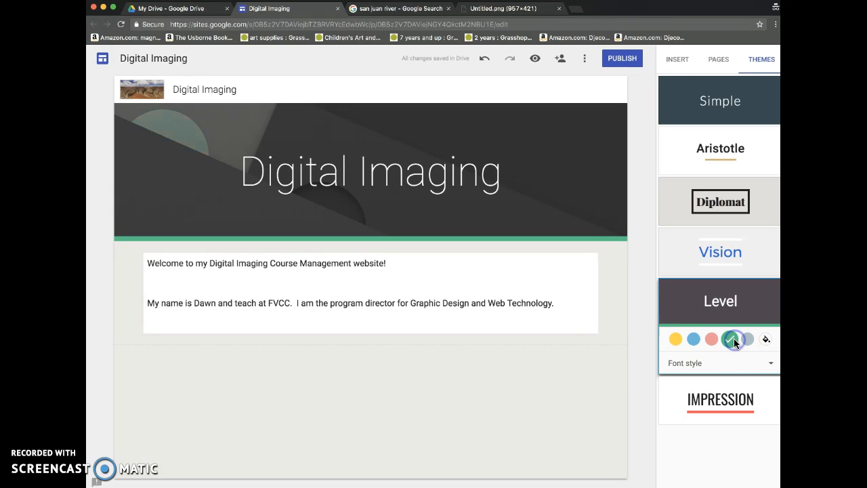
{"action": "left_click", "coordinate": [700, 254]}
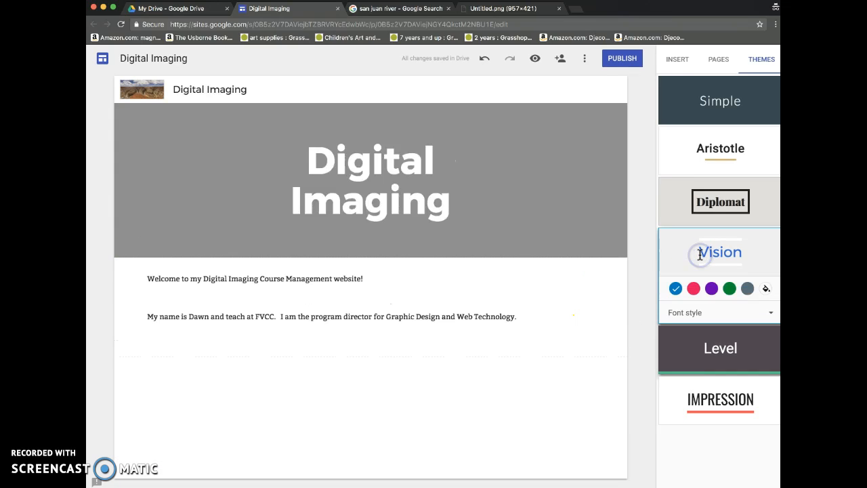
{"action": "left_click", "coordinate": [707, 353]}
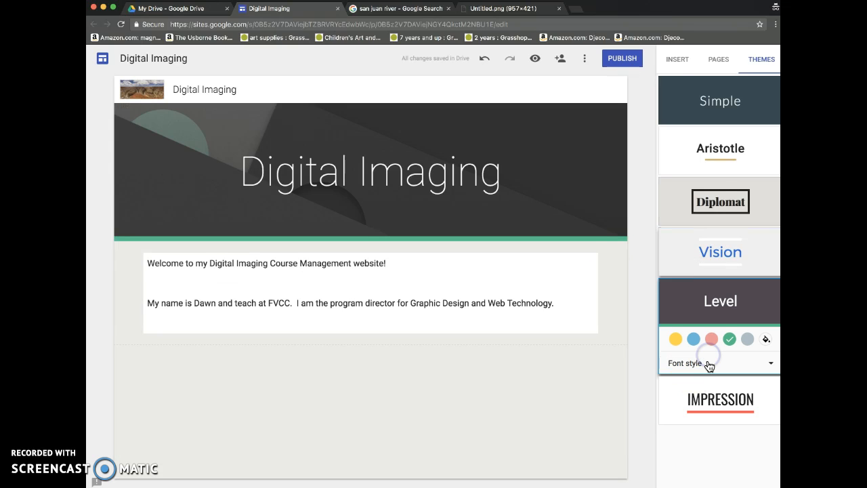
{"action": "left_click", "coordinate": [705, 342]}
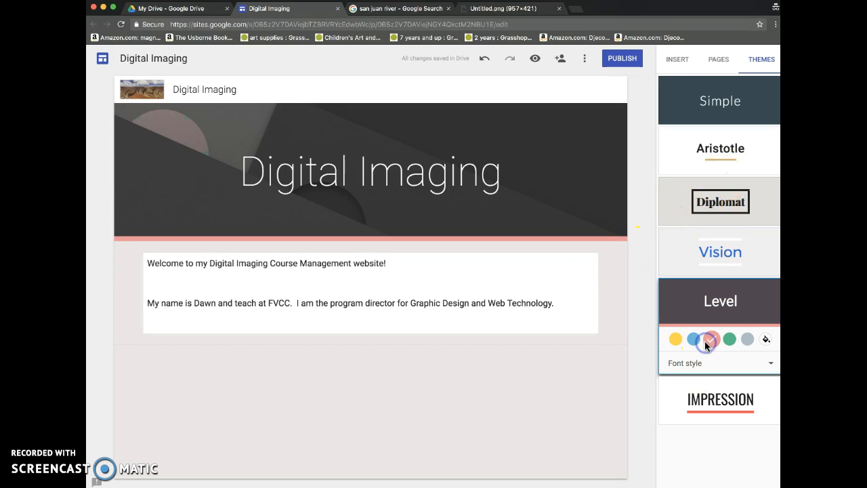
Add a new page named "Labs" to the site
{"action": "left_click", "coordinate": [721, 60]}
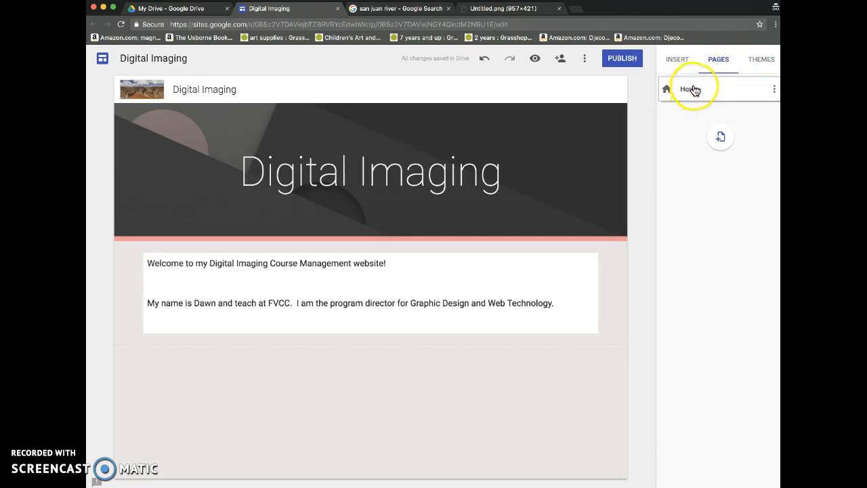
{"action": "left_click", "coordinate": [722, 136]}
{"action": "type", "text": "Labs"}
{"action": "left_click", "coordinate": [759, 185]}
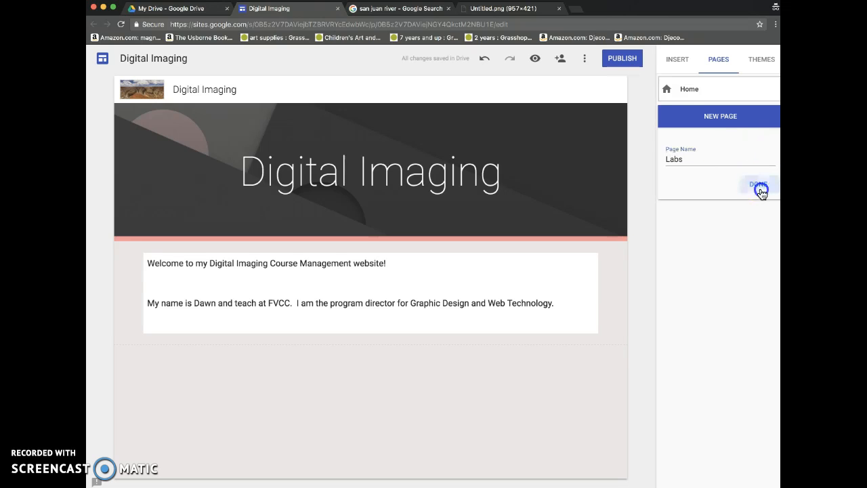
Add another new page named "Projects" to the site
{"action": "left_click", "coordinate": [722, 166]}
{"action": "type", "text": "Projects"}
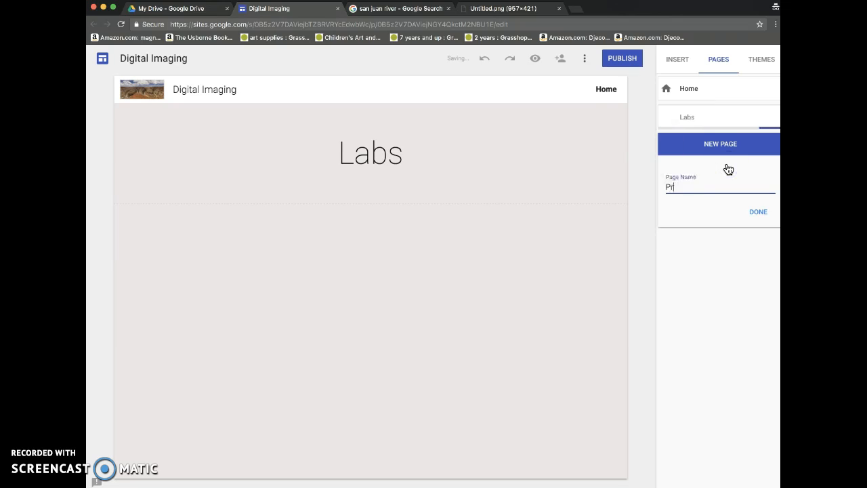
{"action": "left_click", "coordinate": [762, 216]}
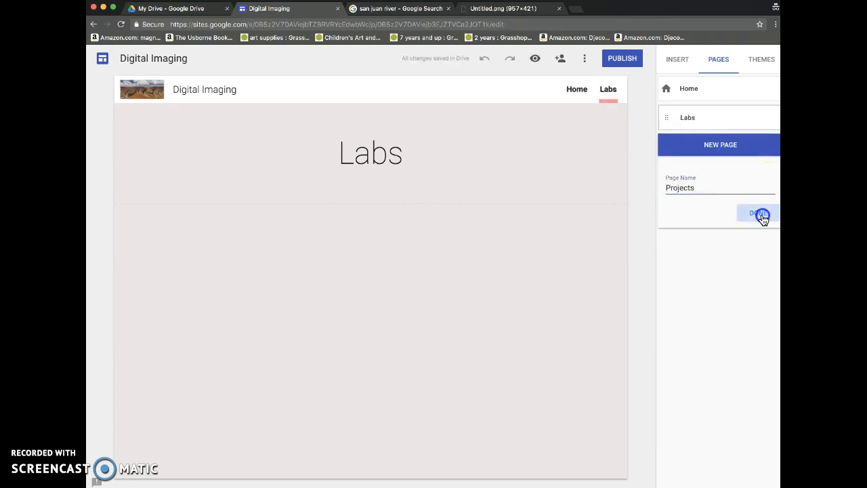
Return to the Home page and add a blank line after the introduction paragraph
{"action": "left_click", "coordinate": [682, 89]}
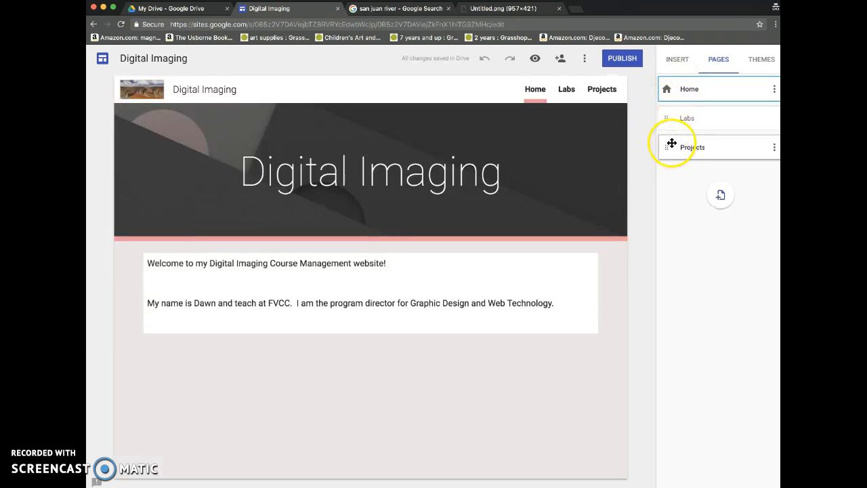
{"action": "left_click", "coordinate": [567, 306]}
{"action": "key", "text": "Return"}
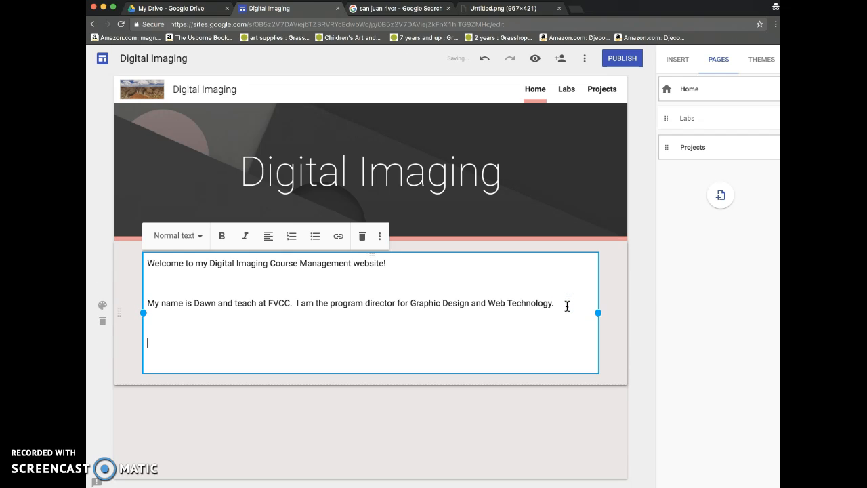
Open the teacher's Instagram profile in the canyon picture's browser tab and capture the area around the profile picture
{"action": "left_click", "coordinate": [515, 9]}
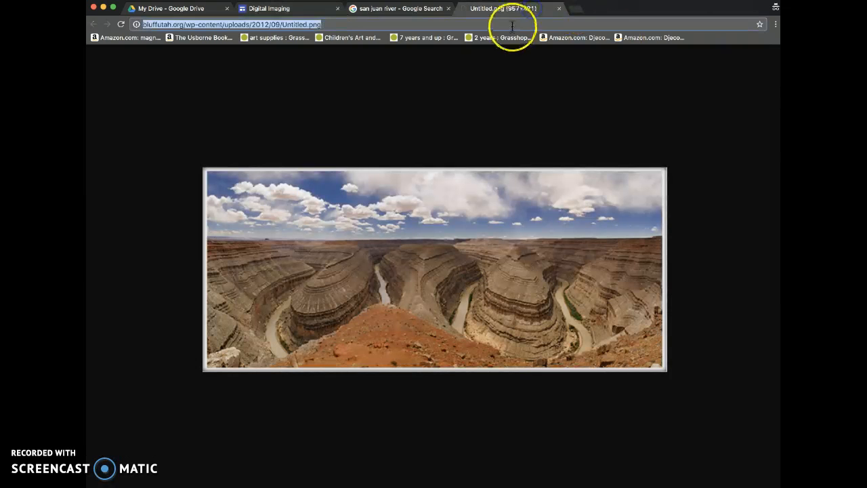
{"action": "type", "text": "google.com"}
{"action": "key", "text": "Return"}
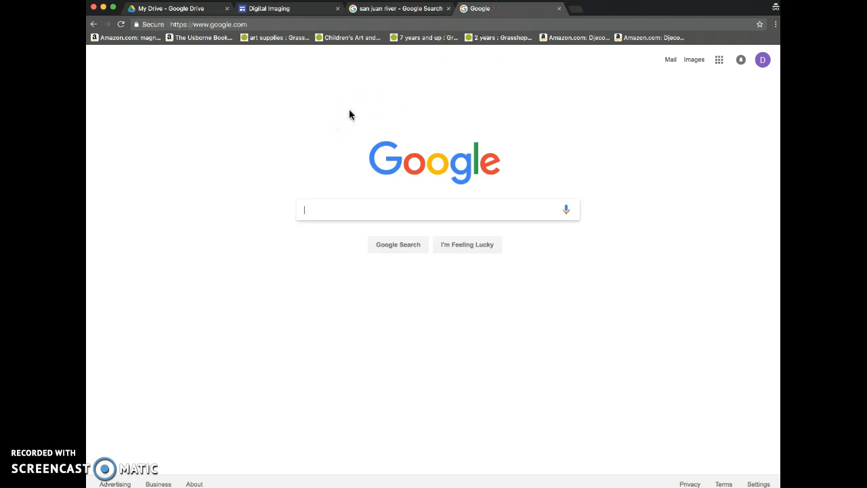
{"action": "left_click", "coordinate": [383, 23]}
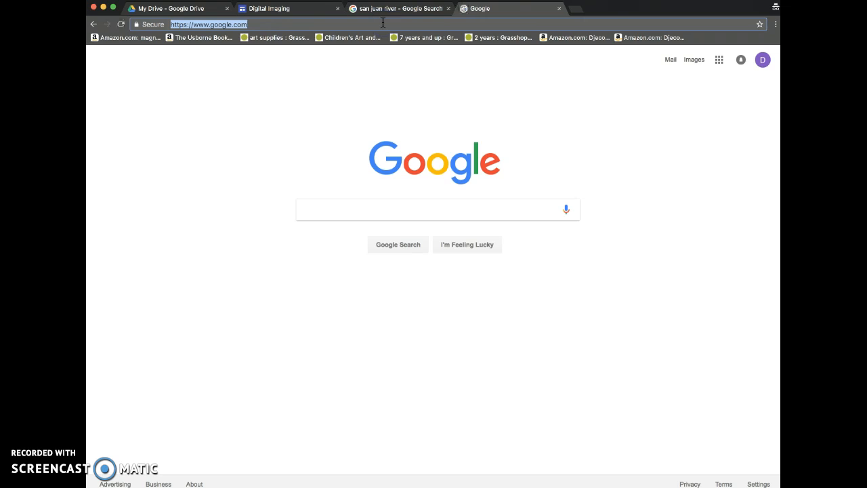
{"action": "type", "text": "instagram.co"}
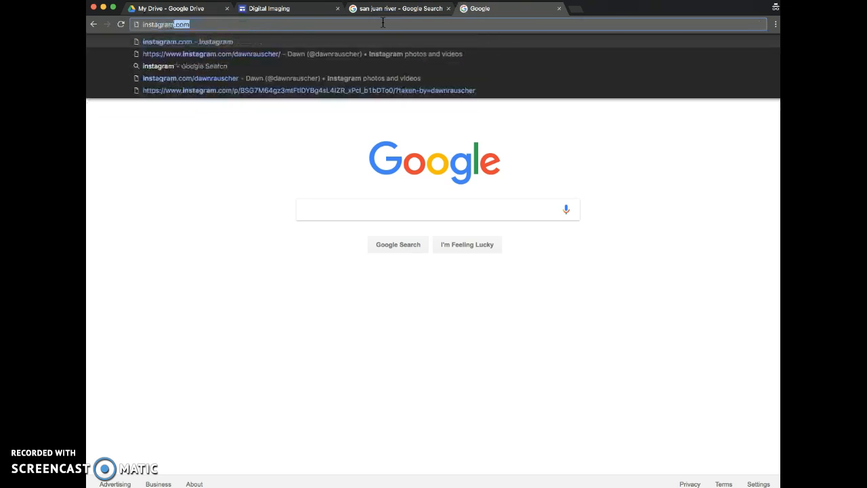
{"action": "type", "text": "m/dawnrauscher"}
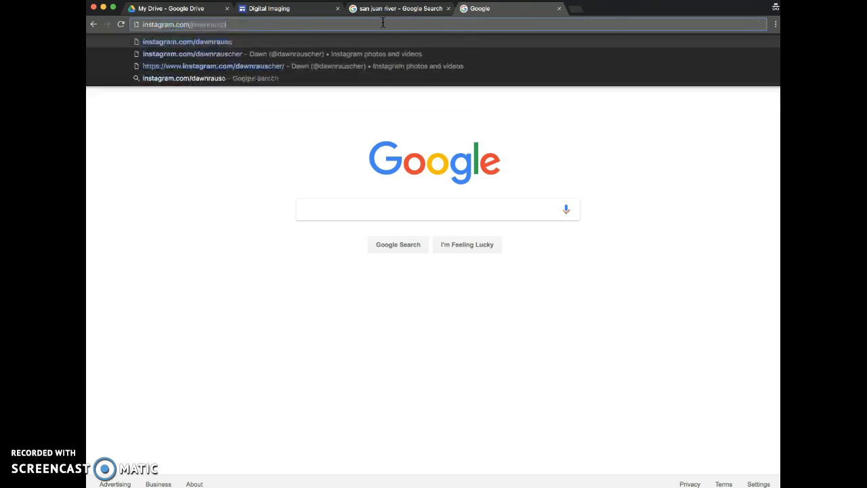
{"action": "key", "text": "Return"}
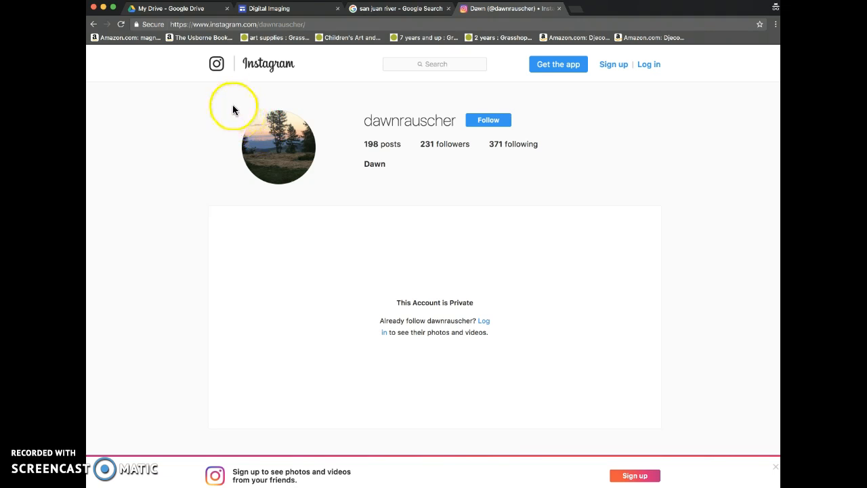
{"action": "left_click_drag", "start_coordinate": [228, 99], "coordinate": [329, 193]}
Return to the Digital Imaging site editor and open the picker for inserting an image on the Home page
{"action": "left_click", "coordinate": [285, 9]}
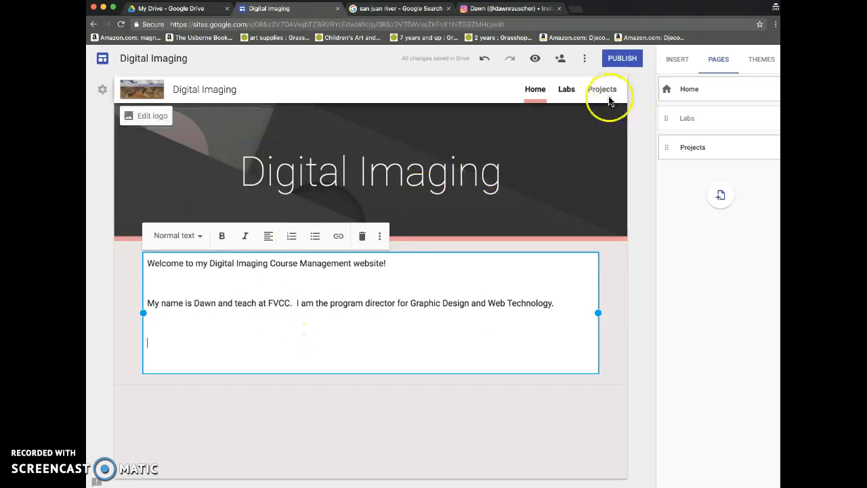
{"action": "left_click", "coordinate": [679, 62]}
{"action": "left_click", "coordinate": [751, 95]}
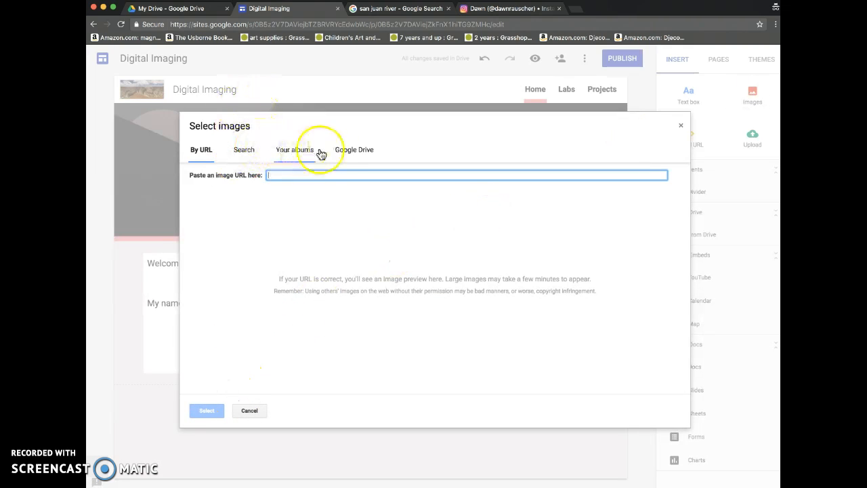
Examine the image picker's options for adding pictures by URL, by search and from albums
{"action": "left_click", "coordinate": [241, 154]}
{"action": "left_click", "coordinate": [294, 157]}
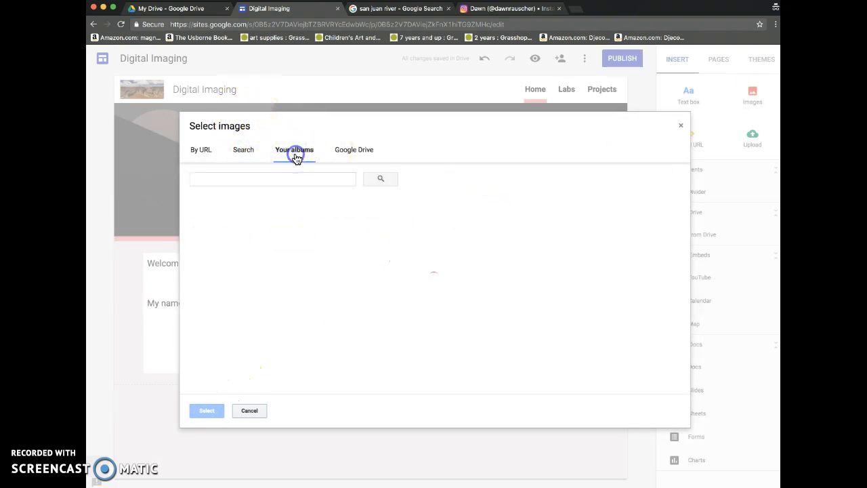
{"action": "left_click", "coordinate": [201, 150]}
{"action": "left_click", "coordinate": [245, 150]}
{"action": "left_click", "coordinate": [415, 185]}
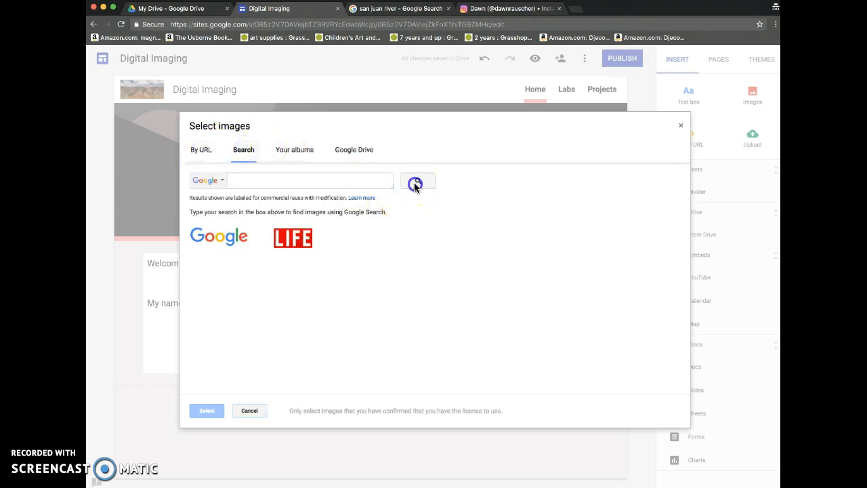
{"action": "left_click", "coordinate": [416, 183]}
{"action": "left_click", "coordinate": [288, 155]}
{"action": "left_click", "coordinate": [380, 179]}
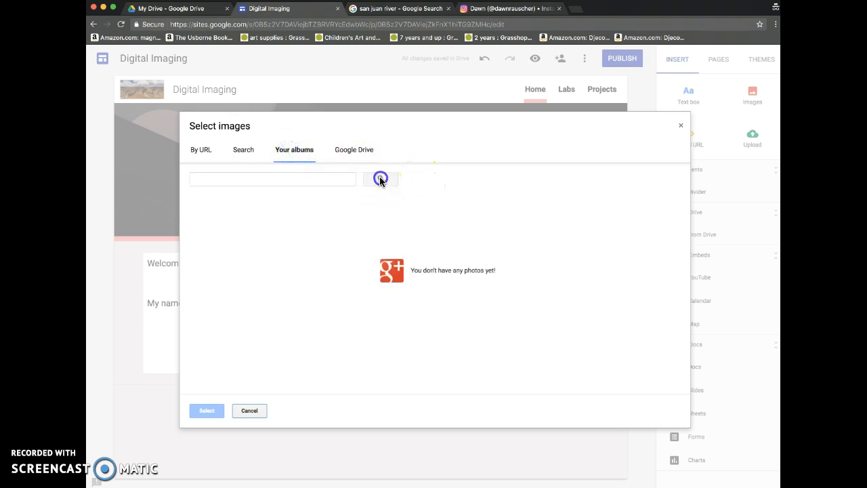
Insert the image cora.png from My Drive in Google Drive into the Home page
{"action": "left_click", "coordinate": [353, 150]}
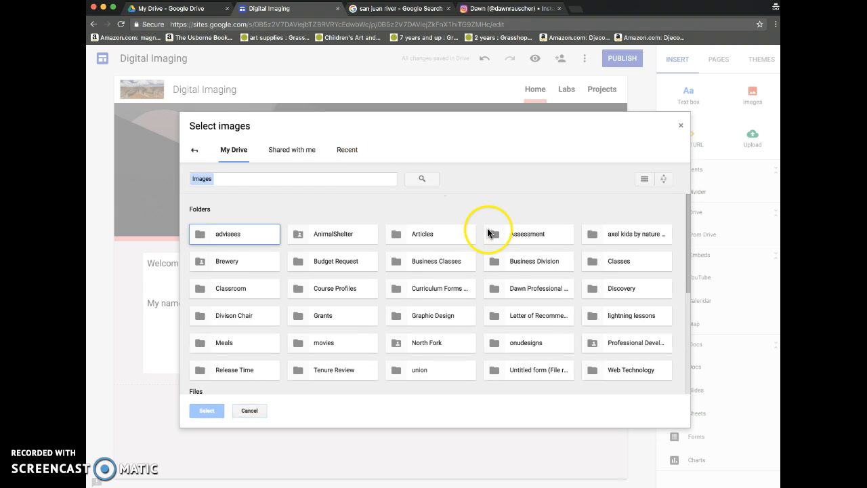
{"action": "scroll", "coordinate": [499, 288], "scroll_direction": "down", "scroll_amount": 3}
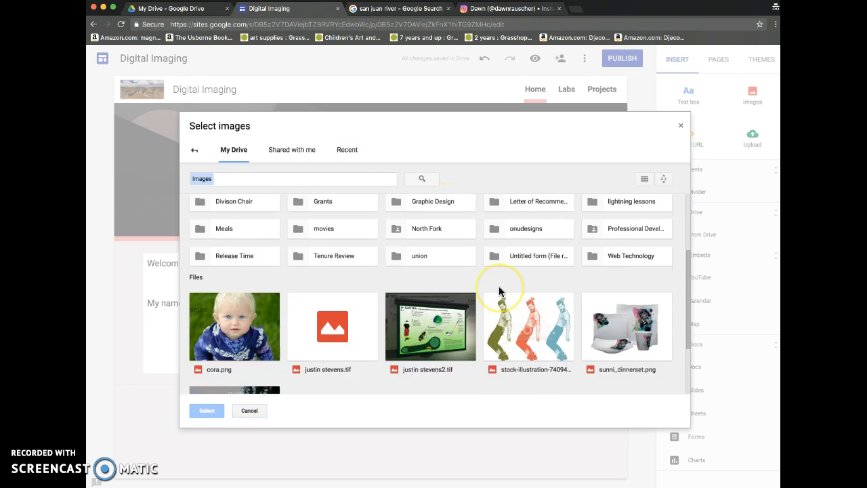
{"action": "left_click", "coordinate": [230, 267]}
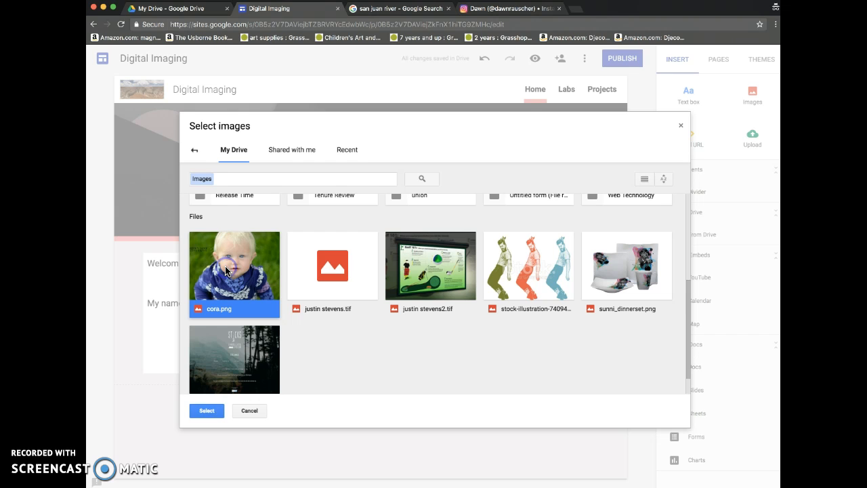
{"action": "left_click", "coordinate": [207, 411]}
Shrink the child's picture and place it beside the welcome text, to the left of the text box
{"action": "left_click", "coordinate": [376, 336]}
{"action": "left_click_drag", "start_coordinate": [276, 311], "coordinate": [287, 150]}
{"action": "left_click_drag", "start_coordinate": [188, 277], "coordinate": [276, 313]}
{"action": "left_click", "coordinate": [169, 327]}
{"action": "left_click", "coordinate": [265, 340]}
{"action": "left_click", "coordinate": [281, 424]}
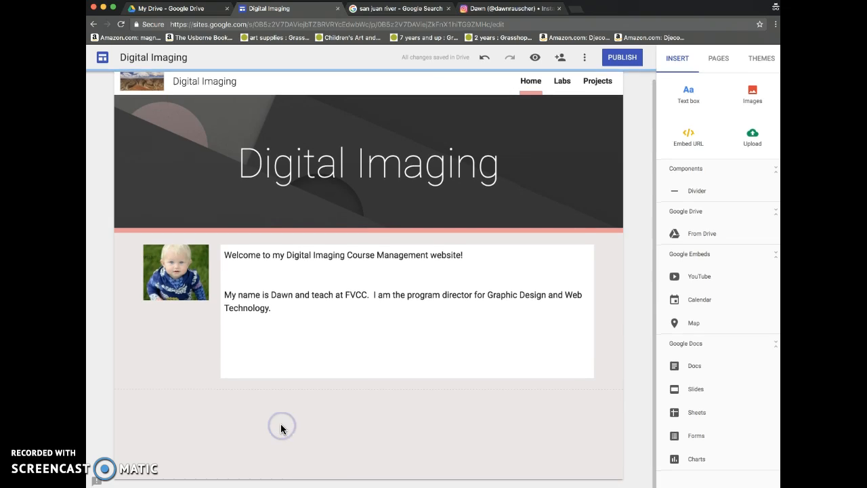
Open the Labs page and add a text box below its title
{"action": "left_click", "coordinate": [560, 95]}
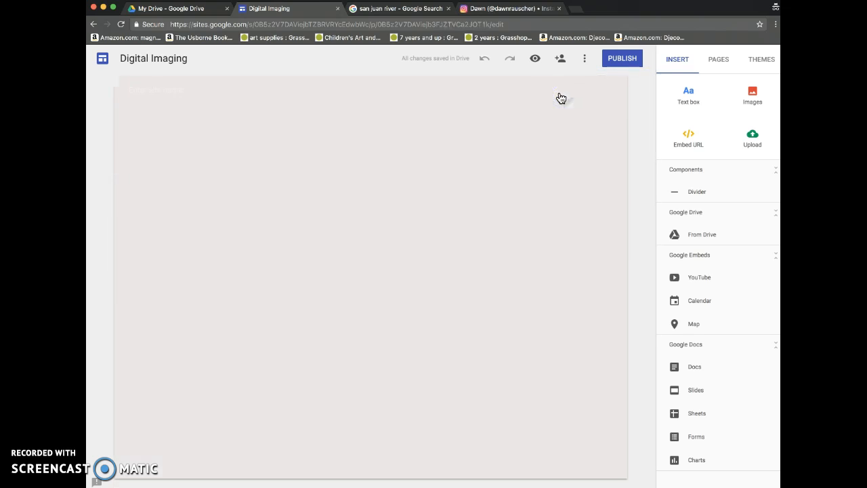
{"action": "left_click", "coordinate": [428, 185]}
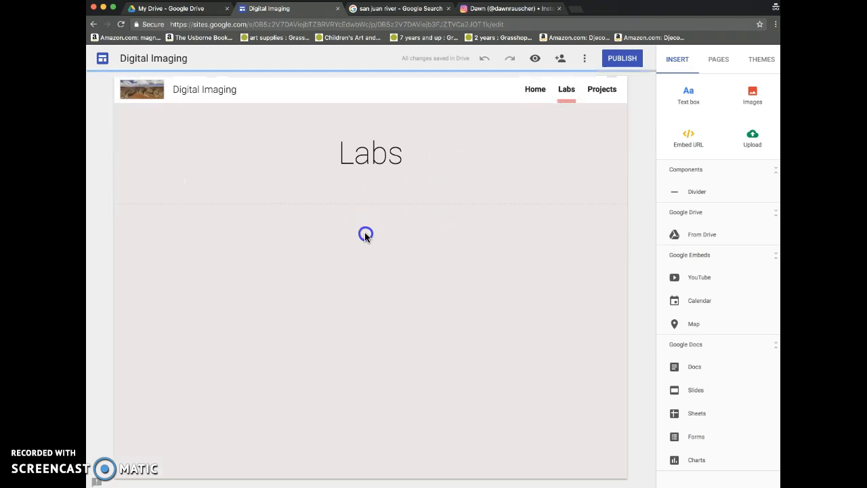
{"action": "left_click", "coordinate": [688, 94]}
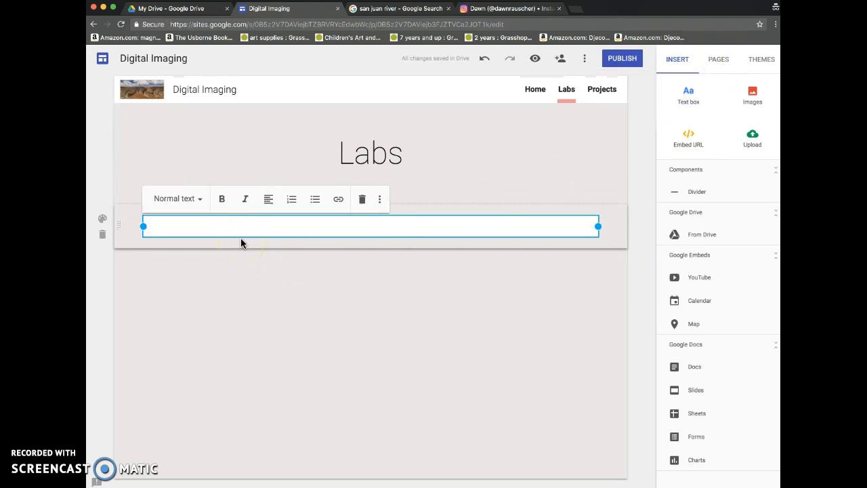
Enter "This is where I will be posting my lab assignments." in the Labs text box, followed by two line breaks
{"action": "type", "text": "THIS I"}
{"action": "key", "text": "BackSpace"}
{"action": "key", "text": "BackSpace"}
{"action": "key", "text": "BackSpace"}
{"action": "key", "text": "BackSpace"}
{"action": "key", "text": "BackSpace"}
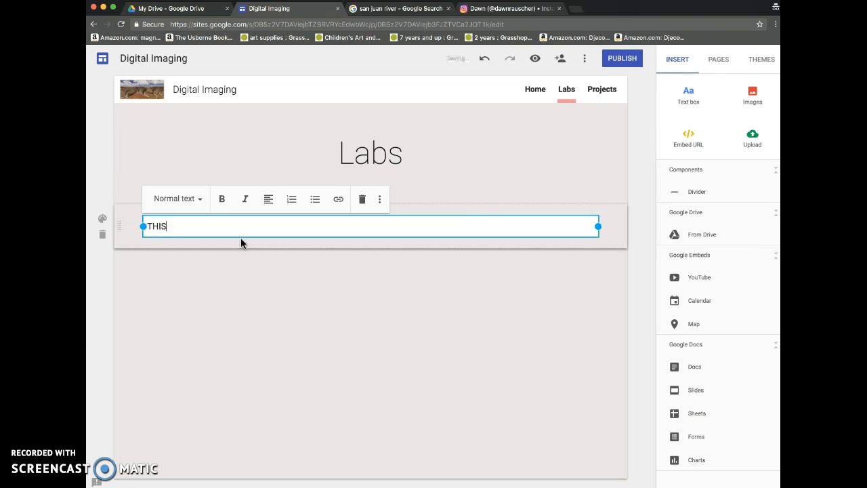
{"action": "type", "text": "his is where I will be posting my lab assignments."}
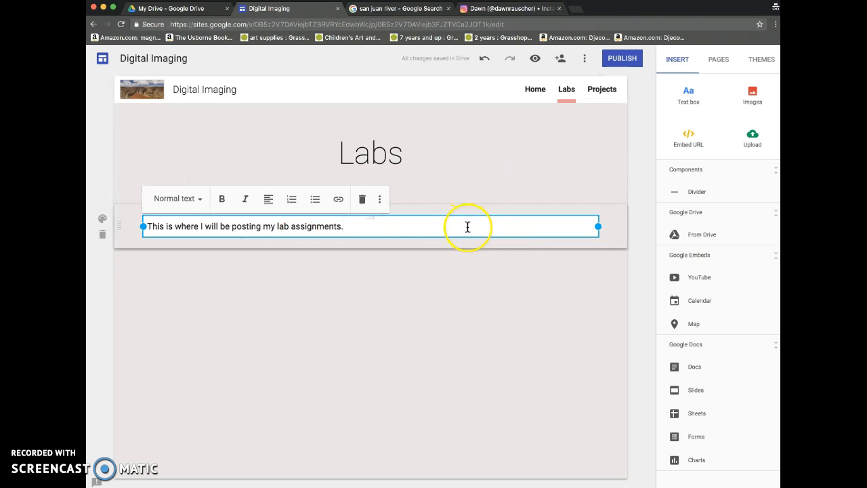
{"action": "key", "text": "Return"}
{"action": "key", "text": "Return"}
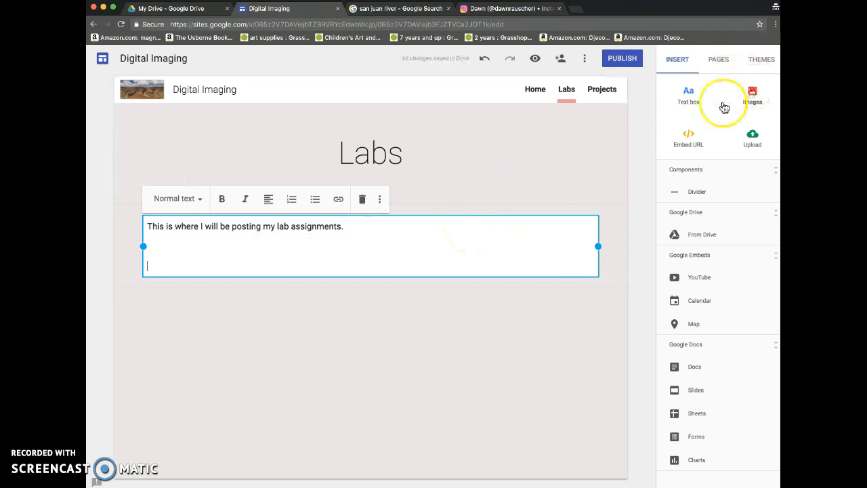
Add a text box to the Projects page reading "This is where I will be placing my projects."
{"action": "left_click", "coordinate": [612, 90]}
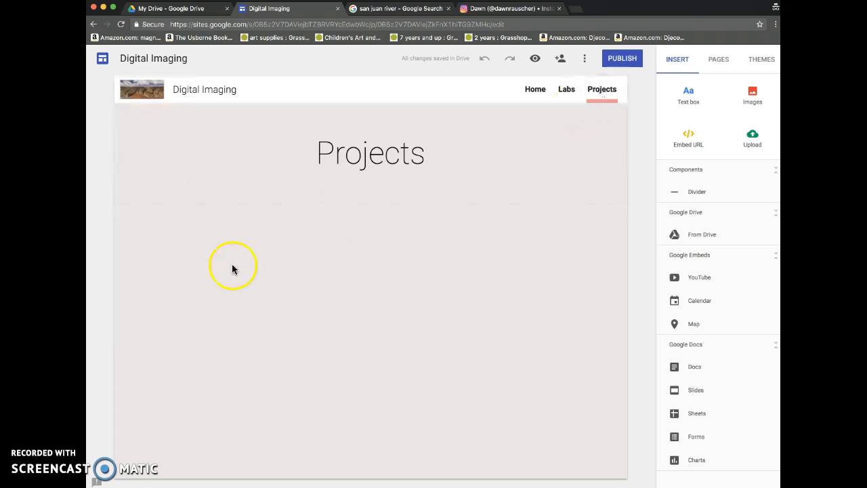
{"action": "left_click", "coordinate": [689, 93]}
{"action": "type", "text": "This is where I will be "}
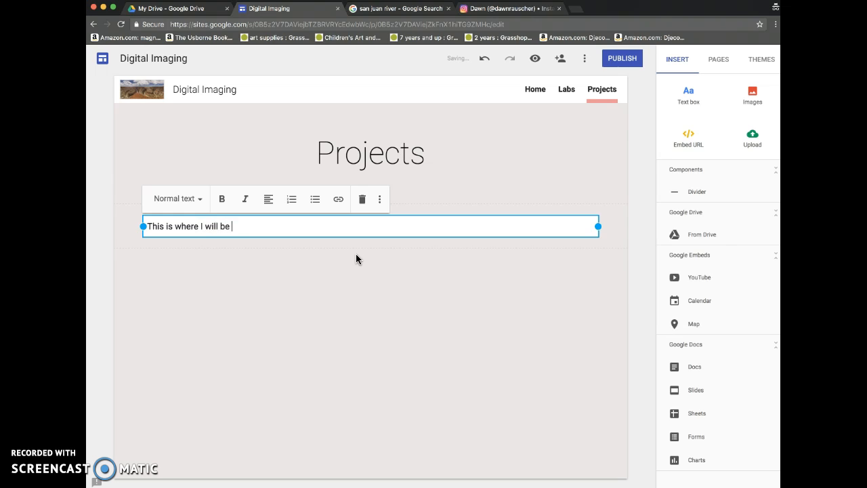
{"action": "type", "text": "placing my "}
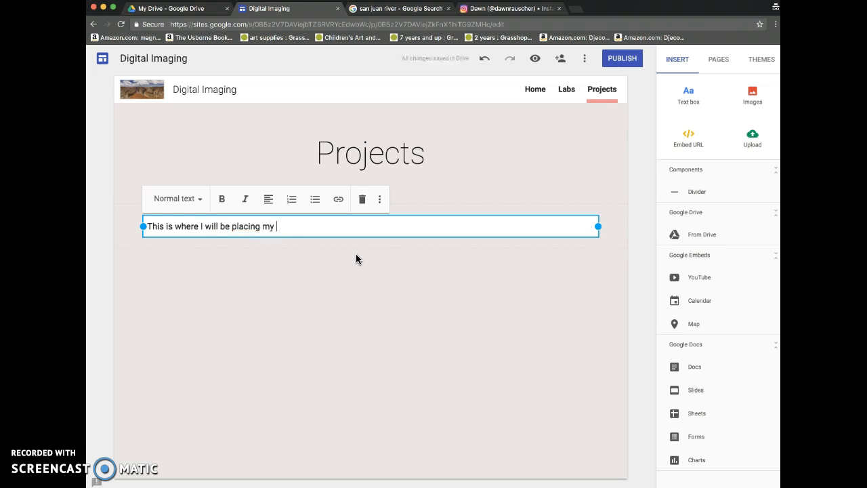
{"action": "type", "text": "projects/"}
{"action": "key", "text": "BackSpace"}
{"action": "type", "text": "."}
{"action": "left_click", "coordinate": [329, 348]}
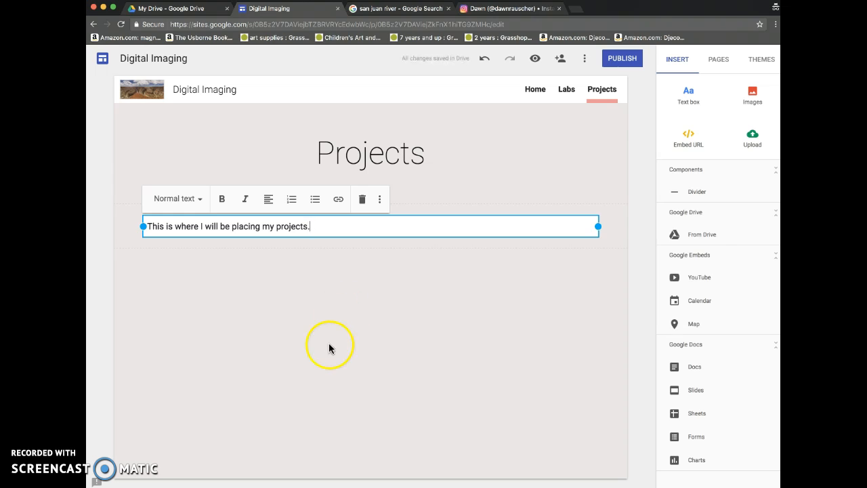
Publish the site to anyone on the web with the teacher's full name as the site location, copying its address first
{"action": "left_click", "coordinate": [523, 89]}
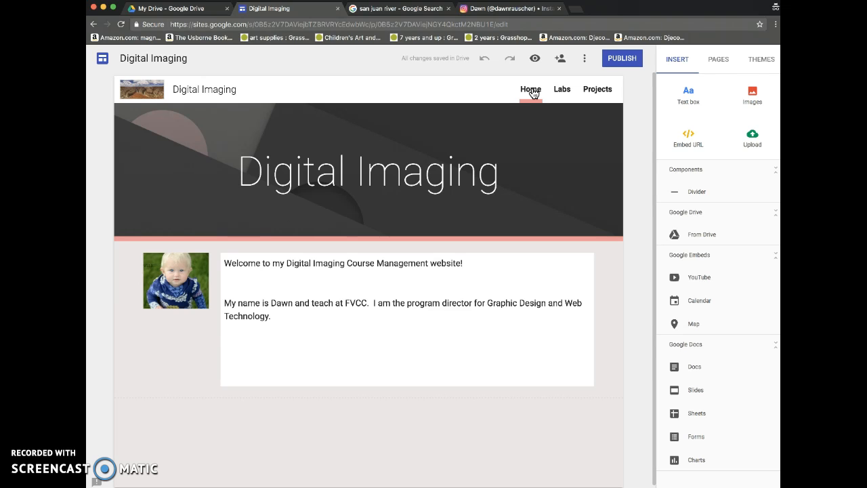
{"action": "left_click", "coordinate": [622, 58]}
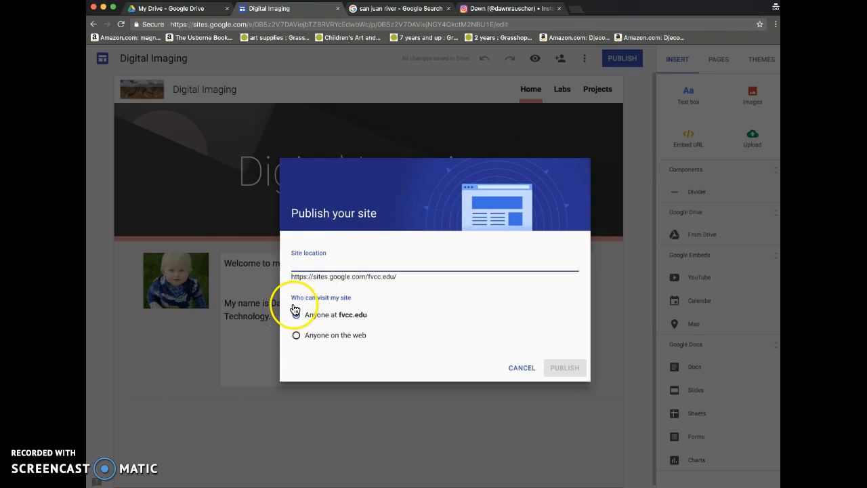
{"action": "left_click", "coordinate": [297, 336]}
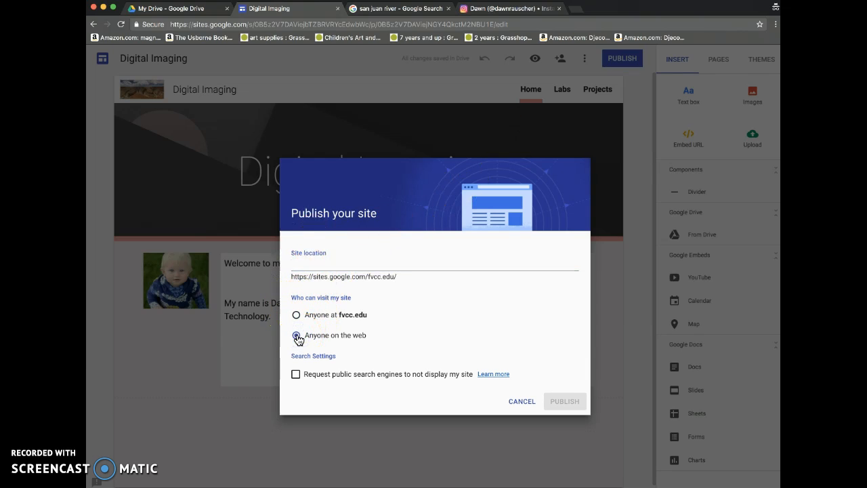
{"action": "left_click", "coordinate": [311, 262]}
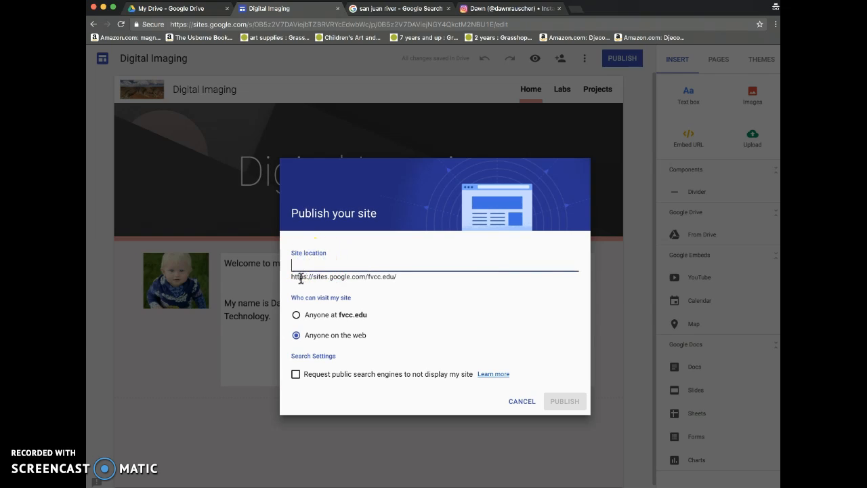
{"action": "left_click", "coordinate": [310, 280]}
{"action": "type", "text": "dawnrauscher"}
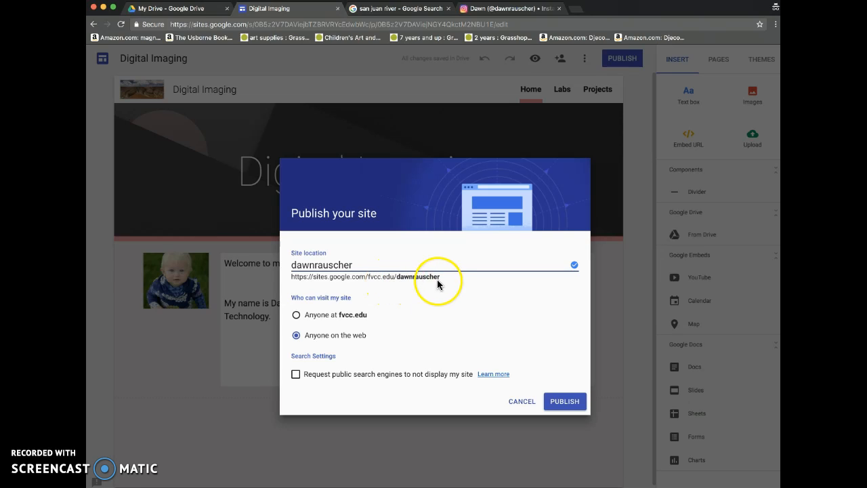
{"action": "left_click_drag", "start_coordinate": [291, 276], "coordinate": [408, 283]}
{"action": "key", "text": "ctrl+c"}
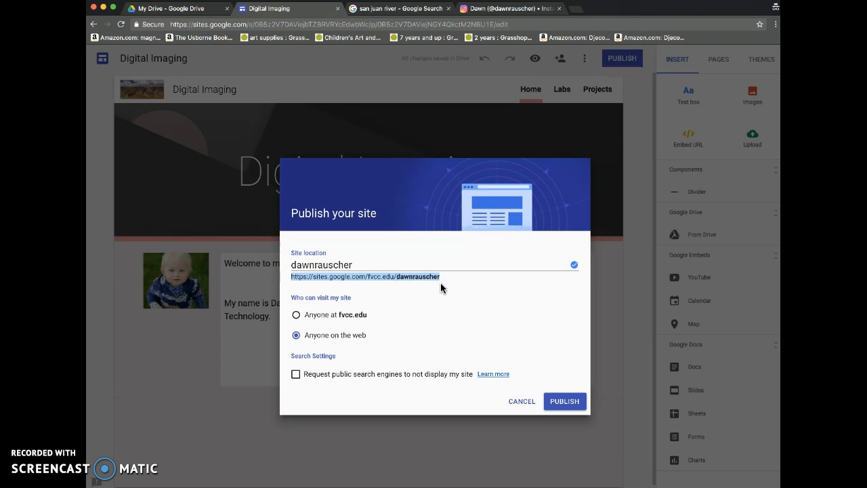
{"action": "left_click", "coordinate": [567, 405]}
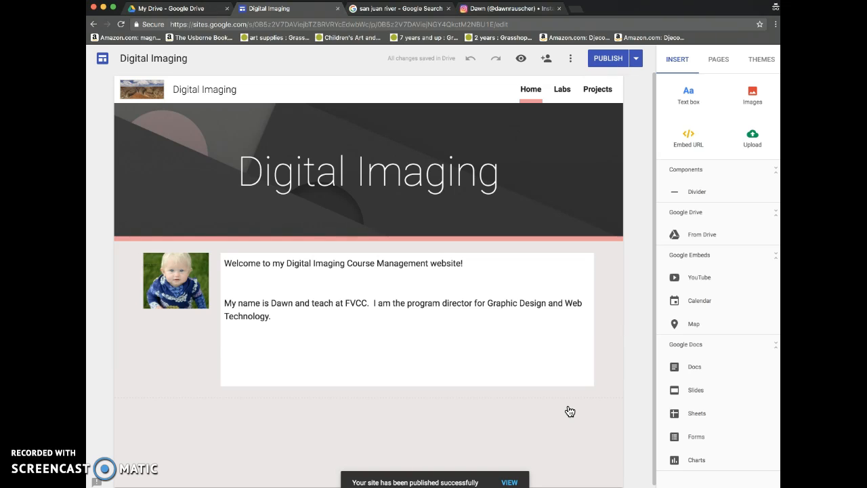
View the published site in a new browser tab using the copied address, and select that address
{"action": "left_click", "coordinate": [575, 9]}
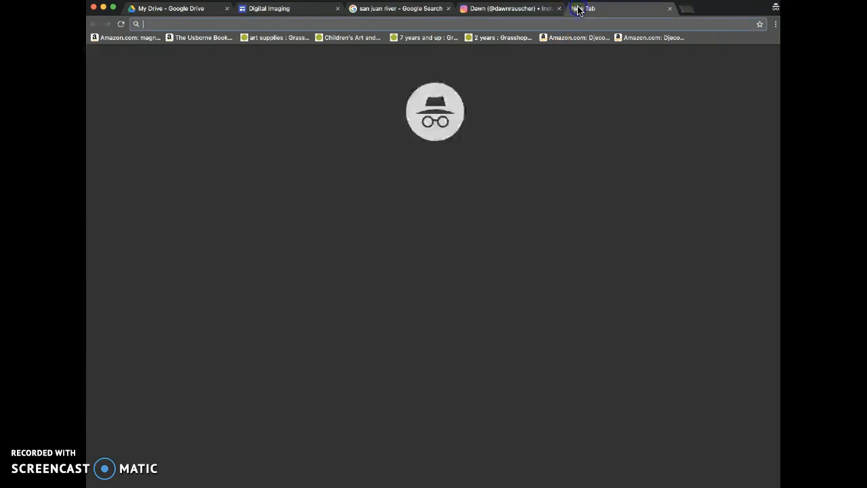
{"action": "left_click", "coordinate": [534, 26]}
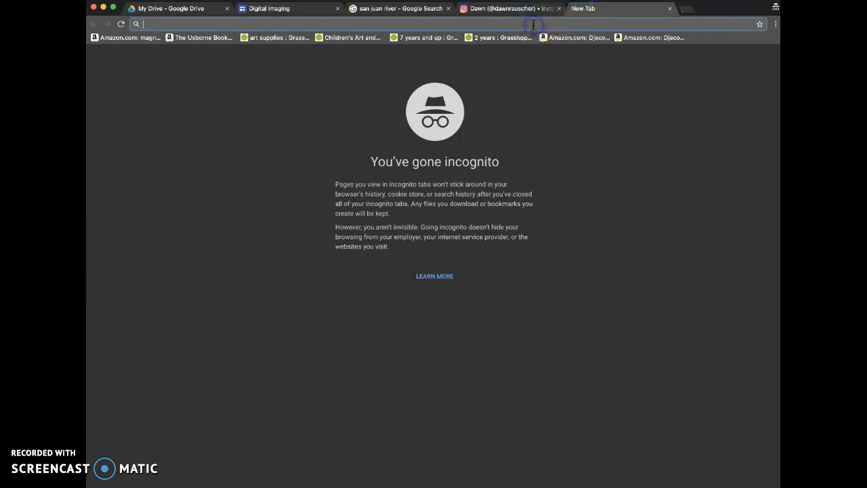
{"action": "key", "text": "ctrl+v"}
{"action": "key", "text": "Return"}
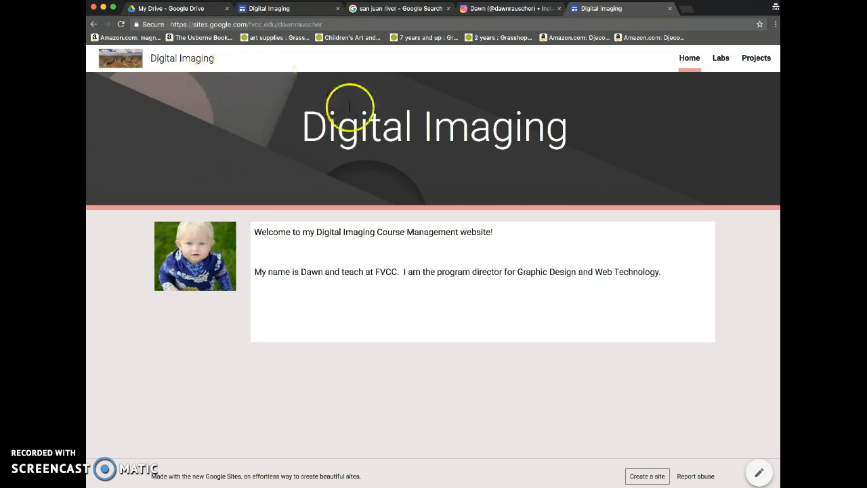
{"action": "left_click", "coordinate": [300, 24]}
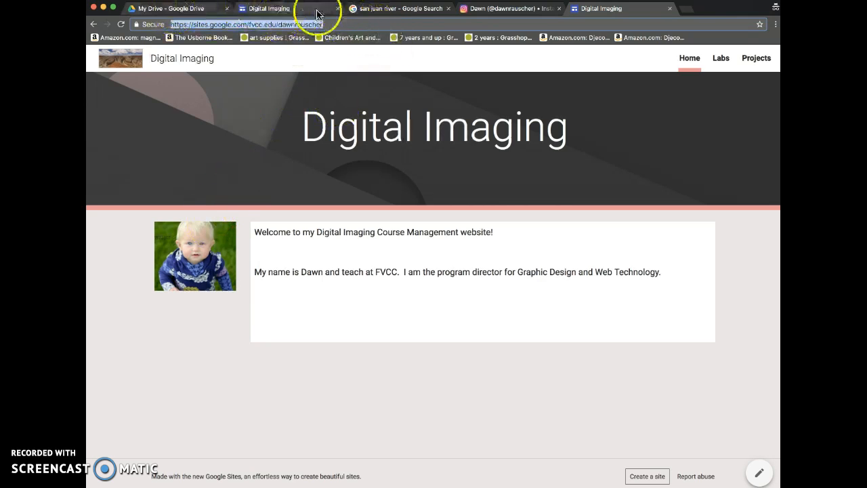
Locate the Digital Imaging site among Google Drive's recent files and return to its editor
{"action": "left_click", "coordinate": [287, 8]}
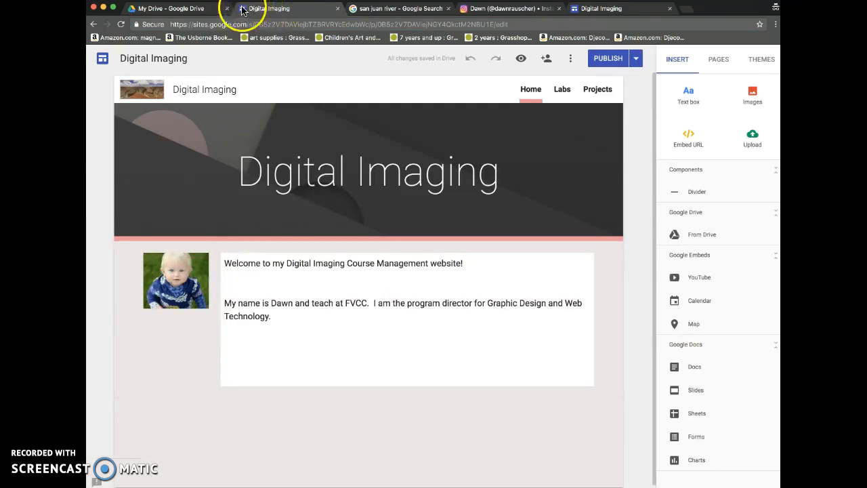
{"action": "left_click", "coordinate": [184, 10]}
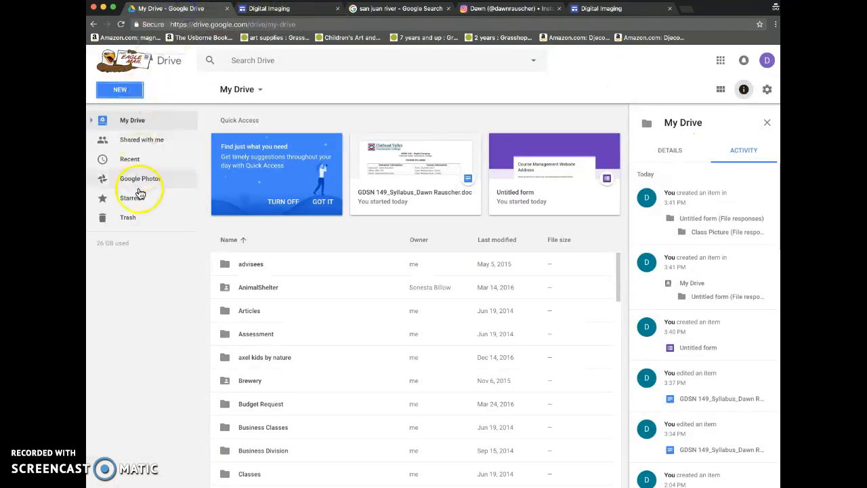
{"action": "left_click", "coordinate": [137, 168]}
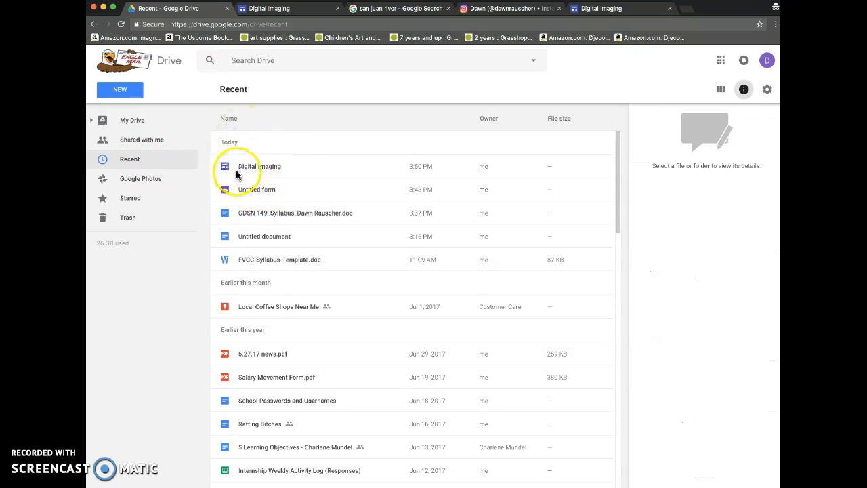
{"action": "double_click", "coordinate": [277, 166]}
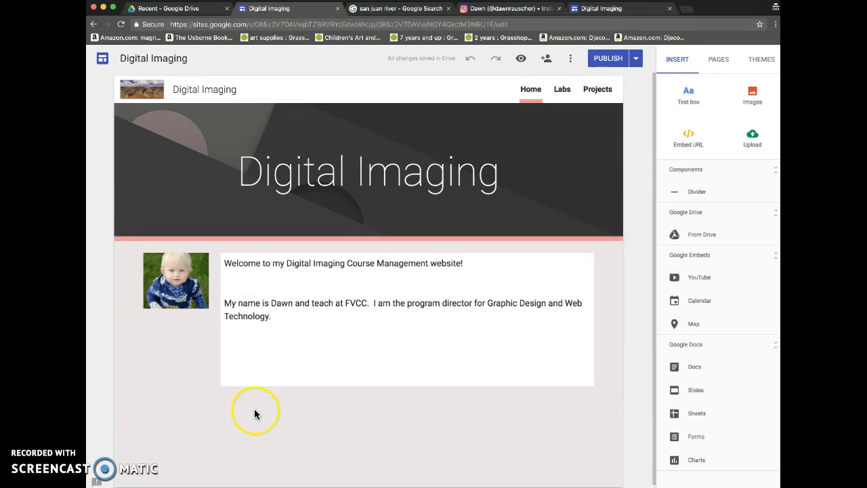
{"action": "scroll", "coordinate": [255, 414], "scroll_direction": "down", "scroll_amount": 1}
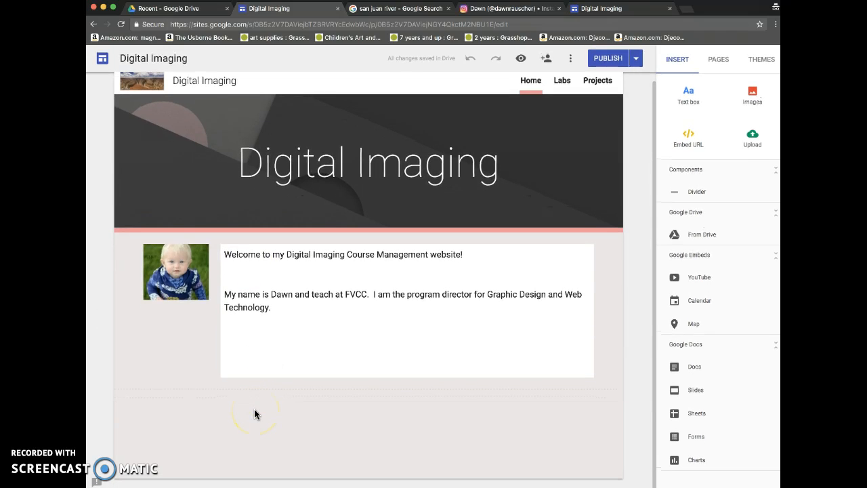
Switch to the Course Management Website Address form in Google Forms and open its preview
{"action": "left_click", "coordinate": [382, 294]}
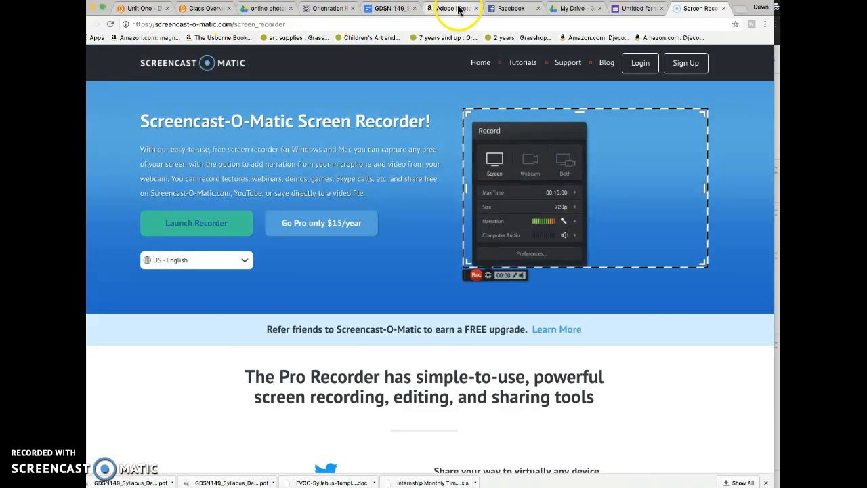
{"action": "left_click", "coordinate": [619, 12]}
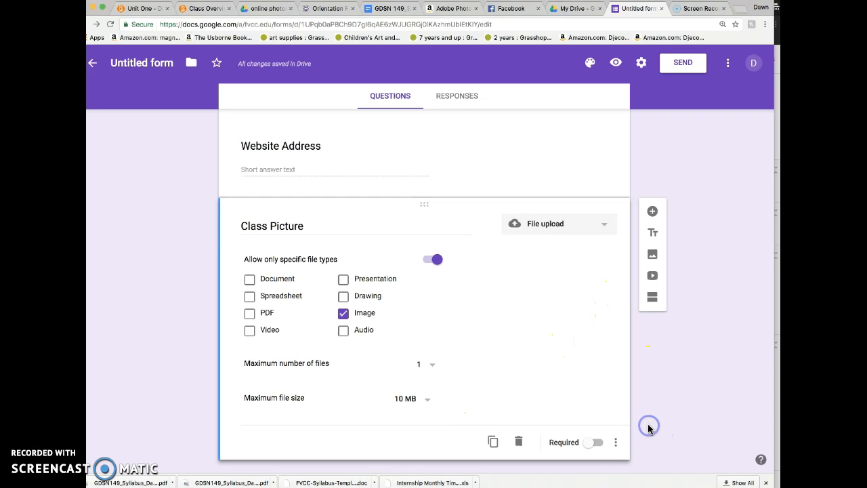
{"action": "scroll", "coordinate": [551, 370], "scroll_direction": "up", "scroll_amount": 6}
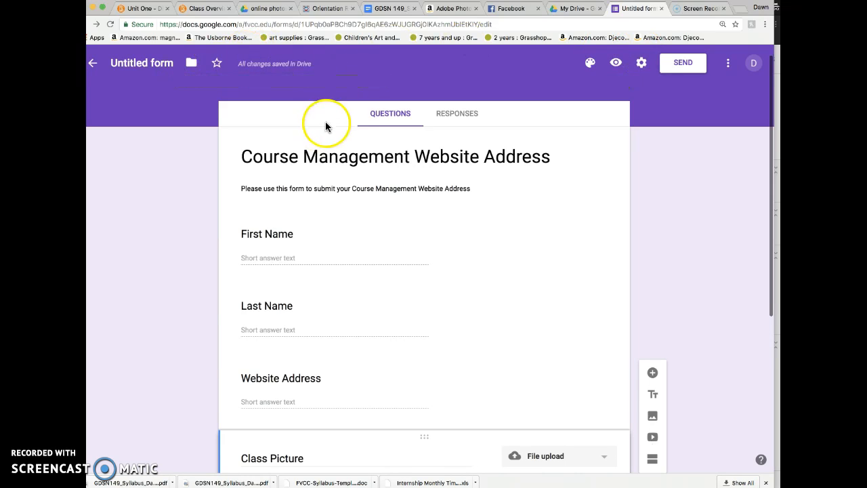
{"action": "left_click", "coordinate": [614, 63]}
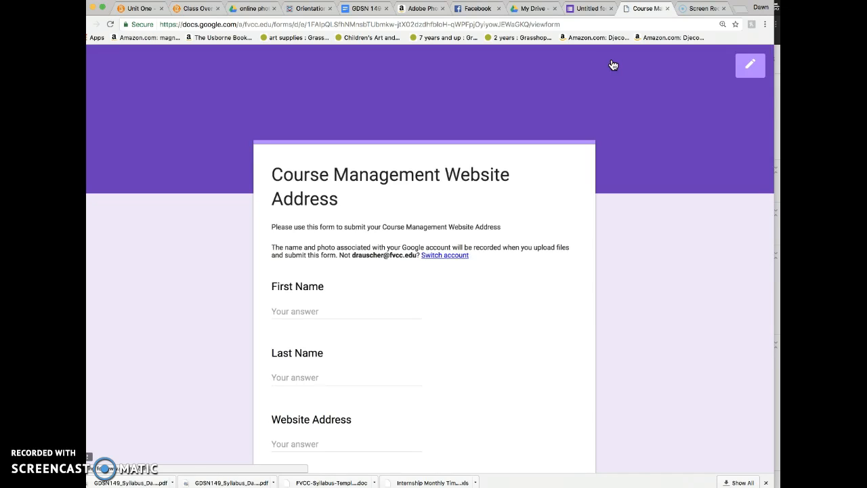
Paste the copied address of the published site into the form's Website Address answer
{"action": "scroll", "coordinate": [480, 229], "scroll_direction": "down", "scroll_amount": 3}
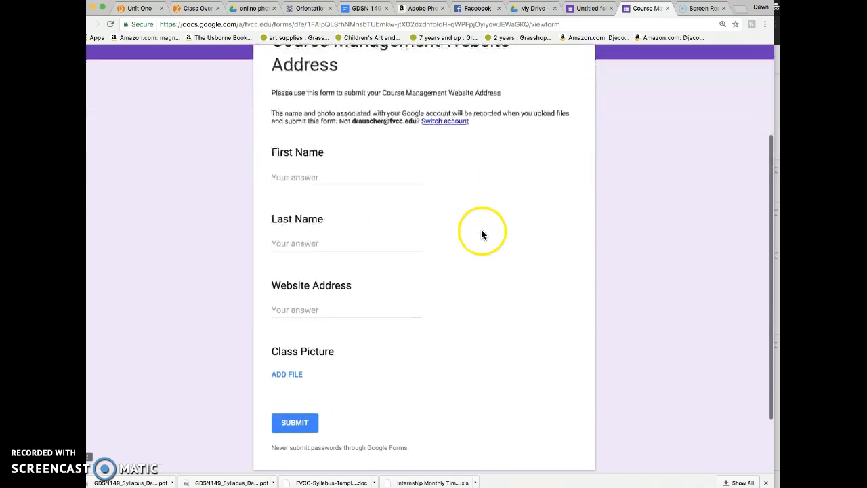
{"action": "left_click", "coordinate": [293, 309]}
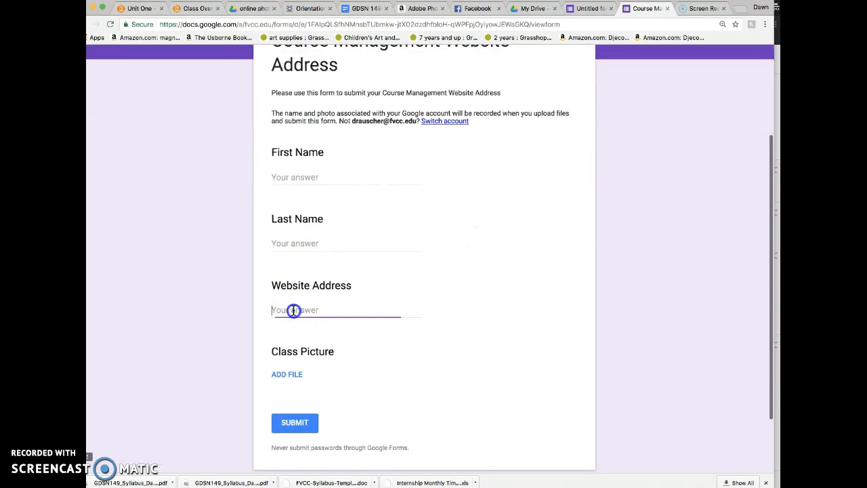
{"action": "key", "text": "super+v"}
{"action": "left_click", "coordinate": [307, 312]}
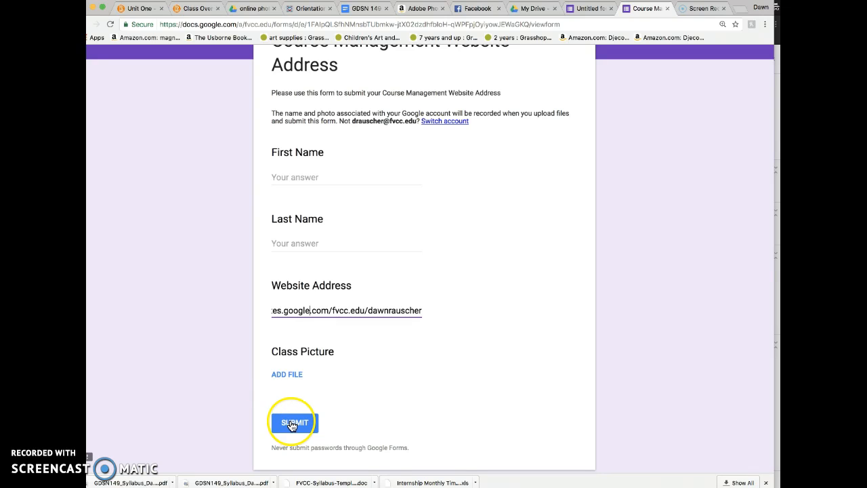
{"action": "scroll", "coordinate": [231, 369], "scroll_direction": "down", "scroll_amount": 1}
{"action": "scroll", "coordinate": [231, 374], "scroll_direction": "up", "scroll_amount": 5}
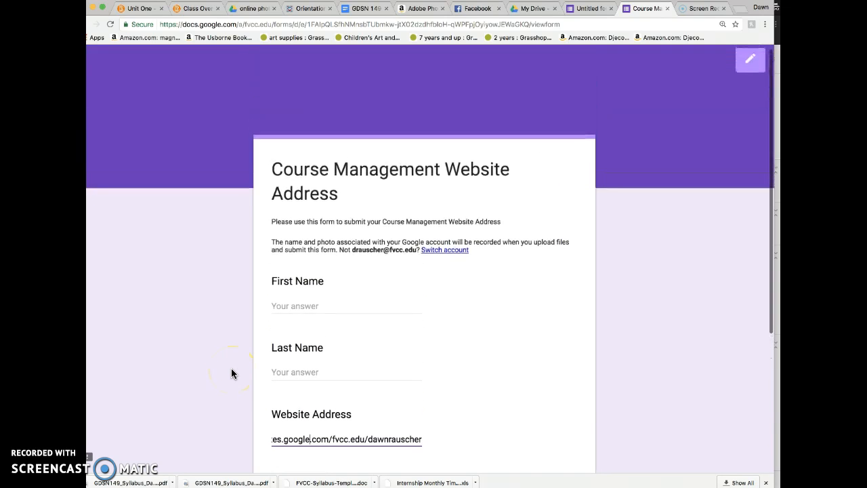